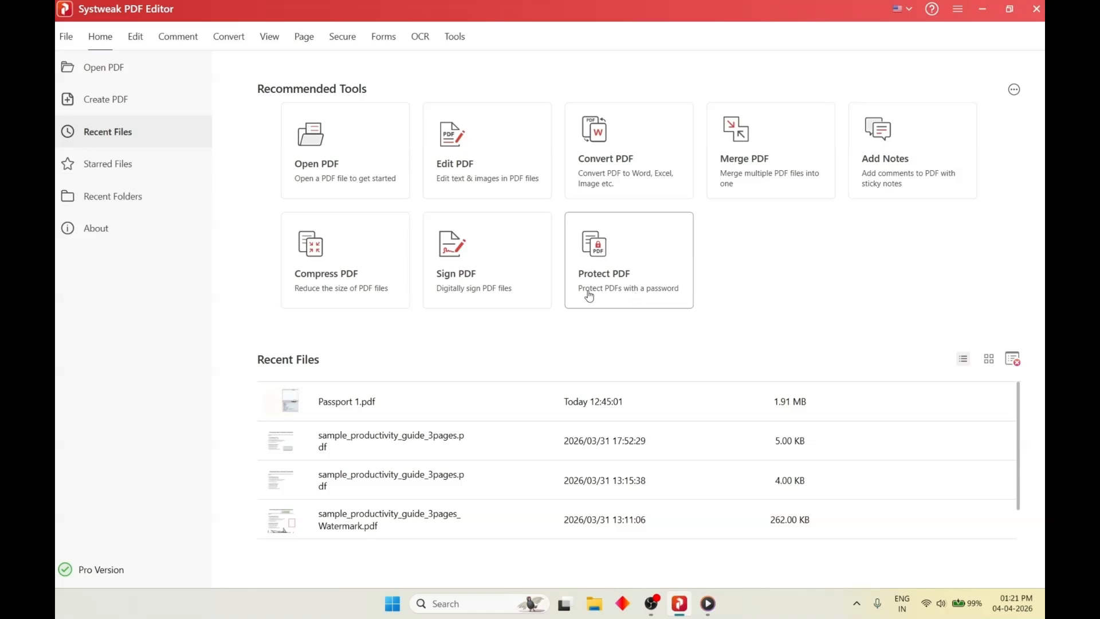
Review the Perform OCR options and open sample_document.pdf for editing.
click(421, 41)
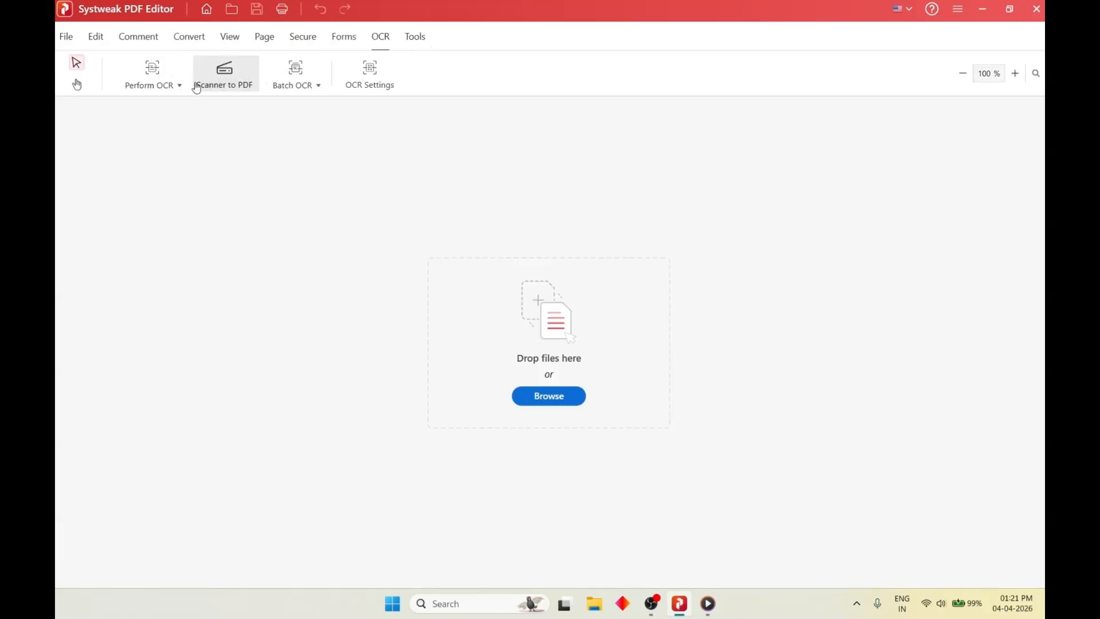
click(176, 92)
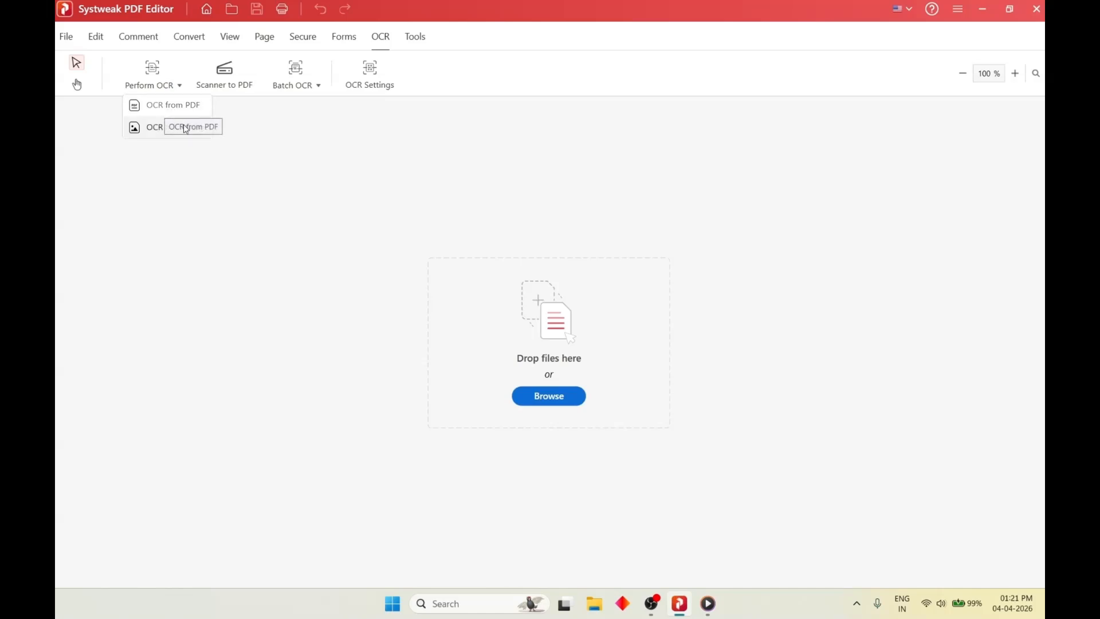
click(551, 396)
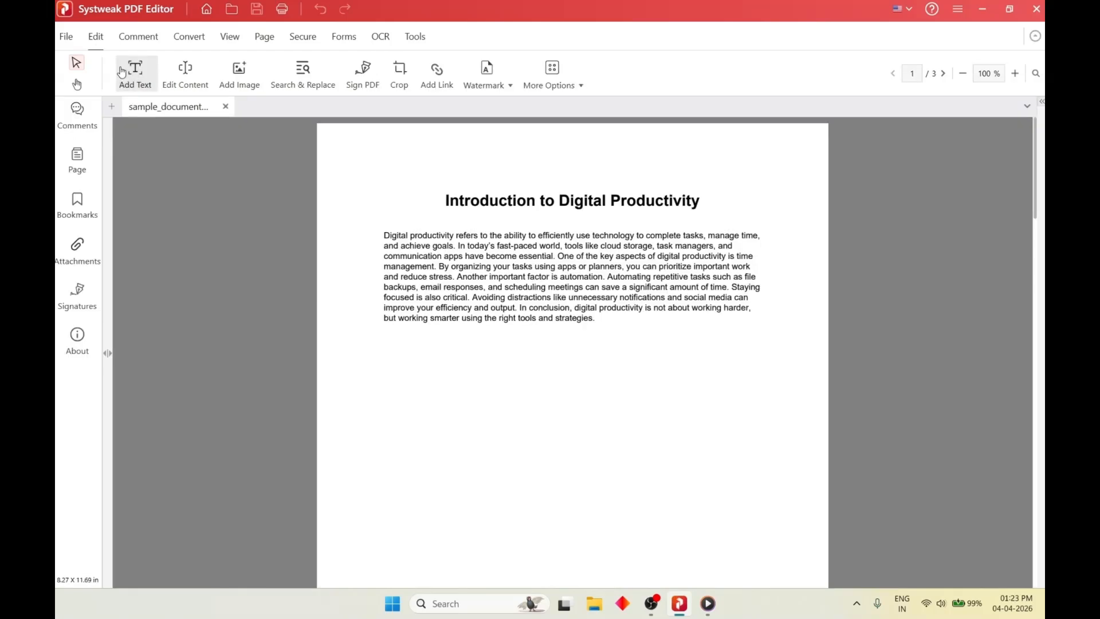
Try the Add Text tool, turn on Edit Content and select the heading "Introduction to Digital Productivity" for editing.
click(131, 86)
click(182, 78)
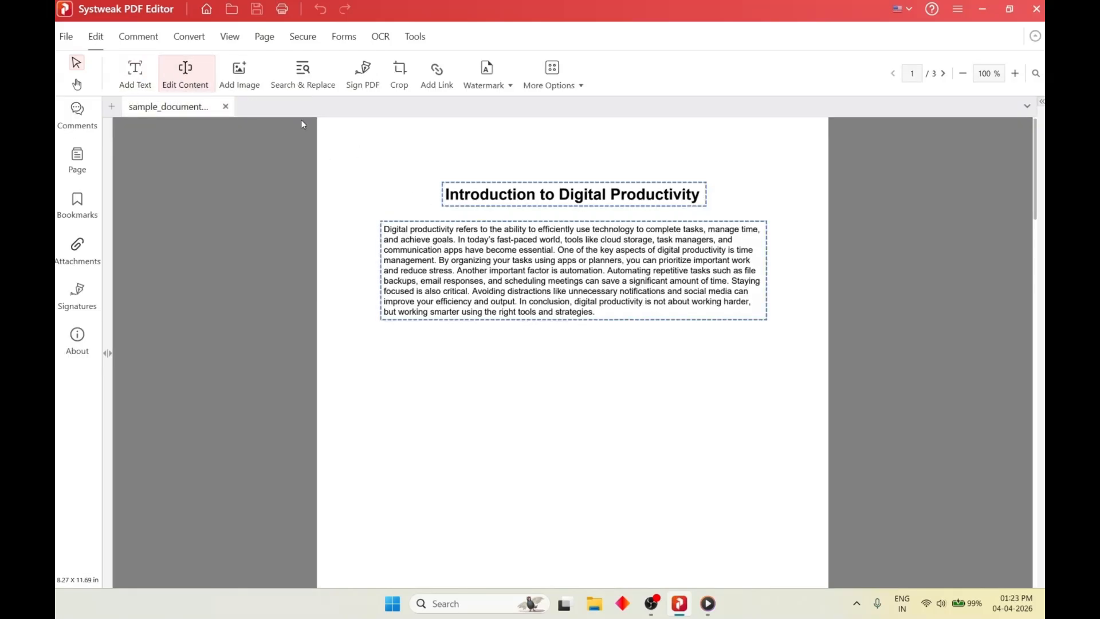
click(542, 197)
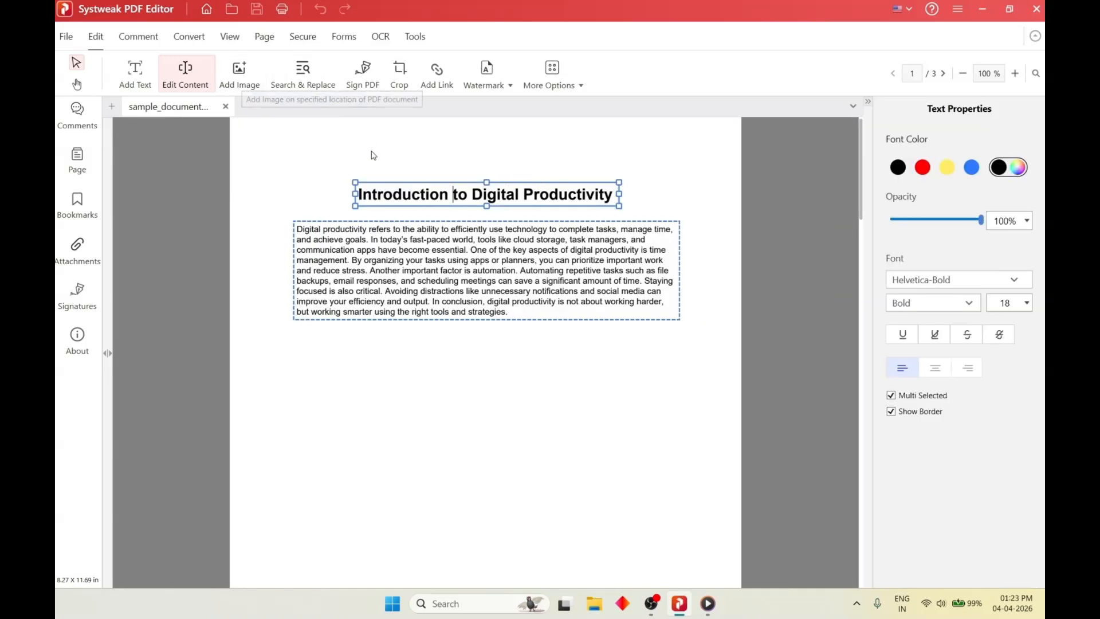
Open the Add Image file picker and dismiss it without choosing a file, and open Search & Replace.
click(240, 81)
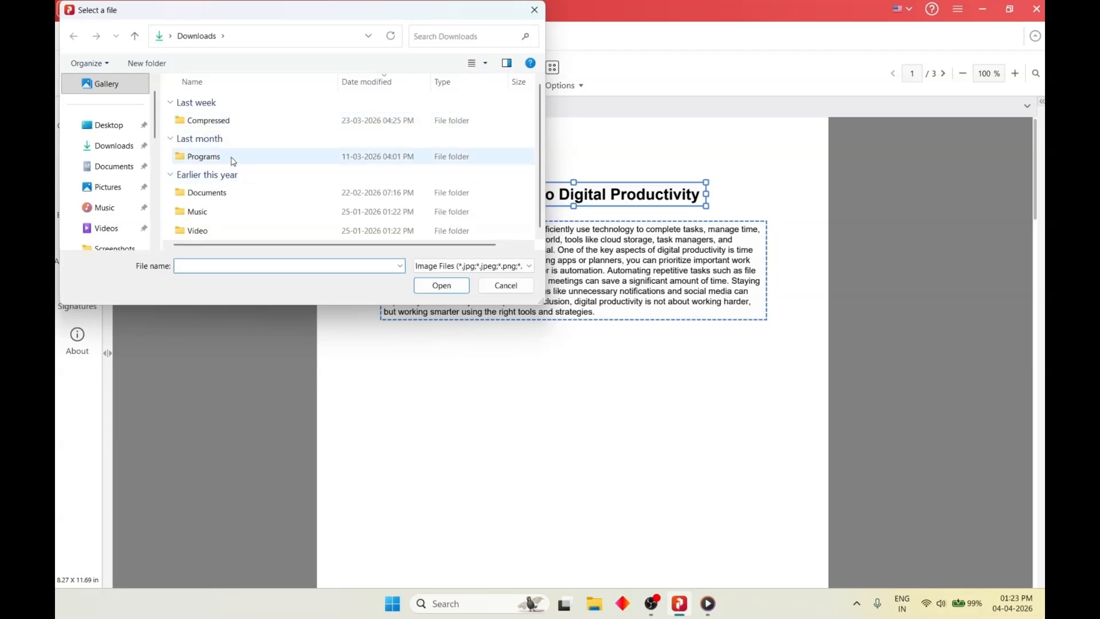
click(533, 11)
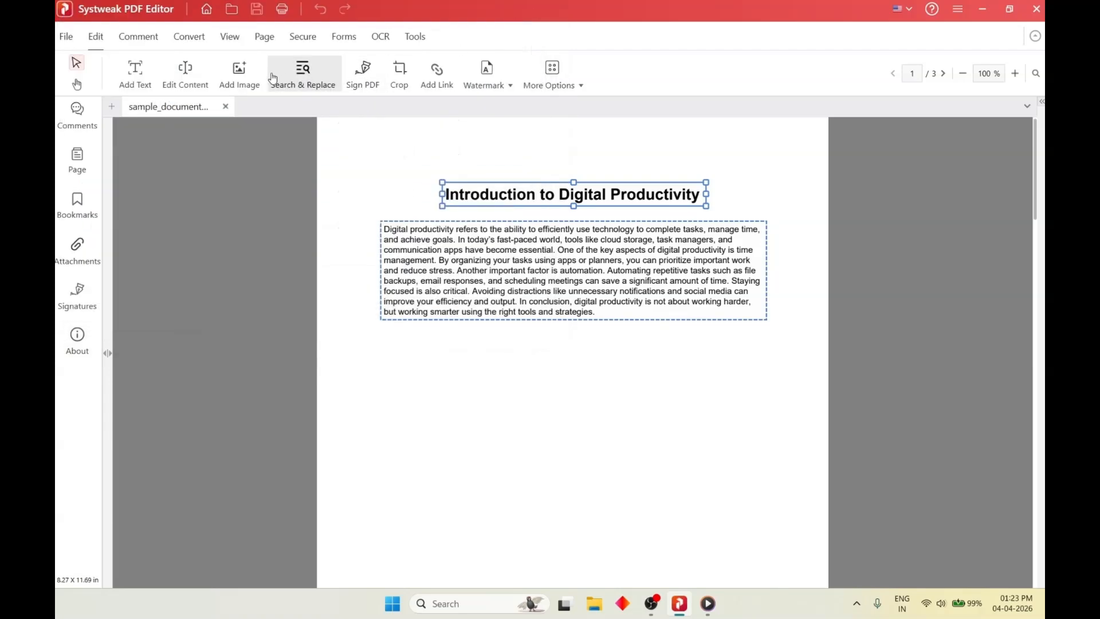
click(301, 74)
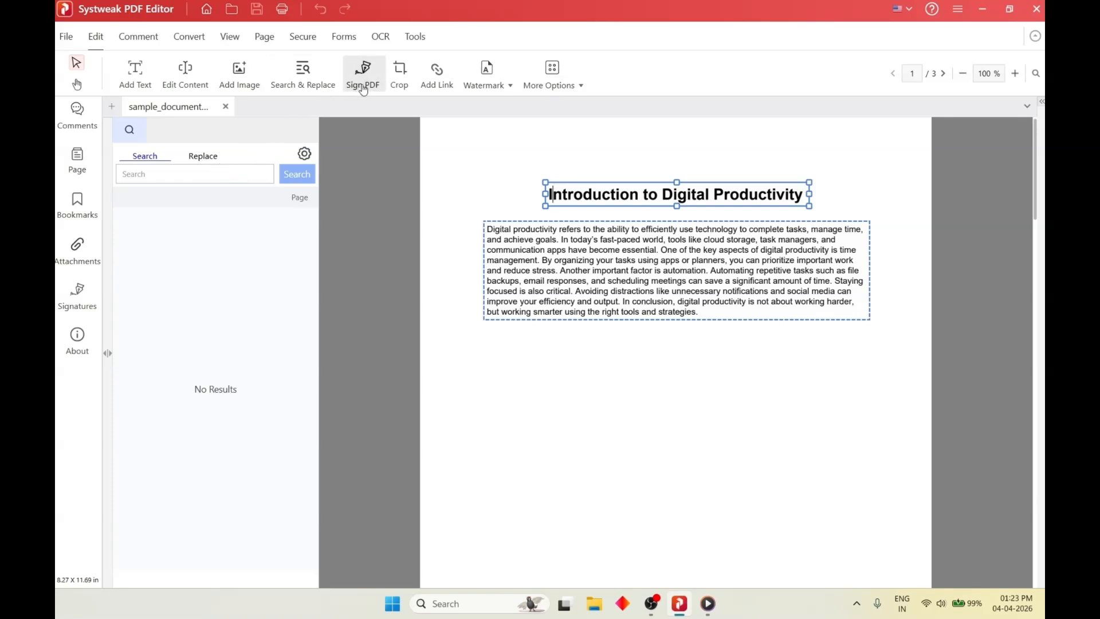
Try a crop area over the heading's first word and the paragraph's opening lines, and start Add Link, dismissing its instructions.
click(408, 86)
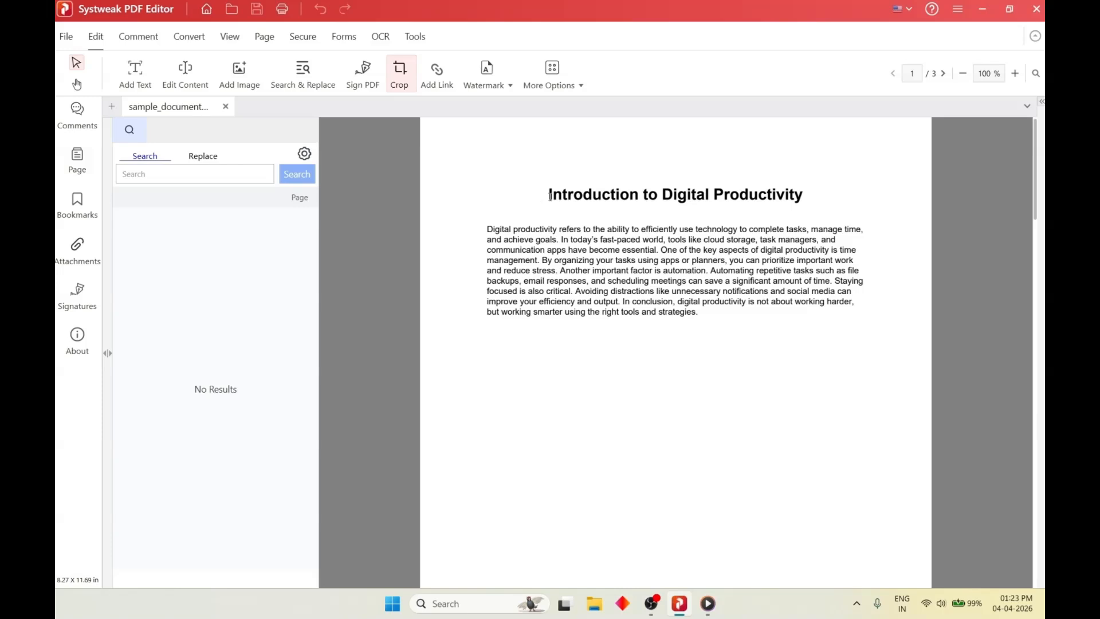
drag(550, 192, 633, 256)
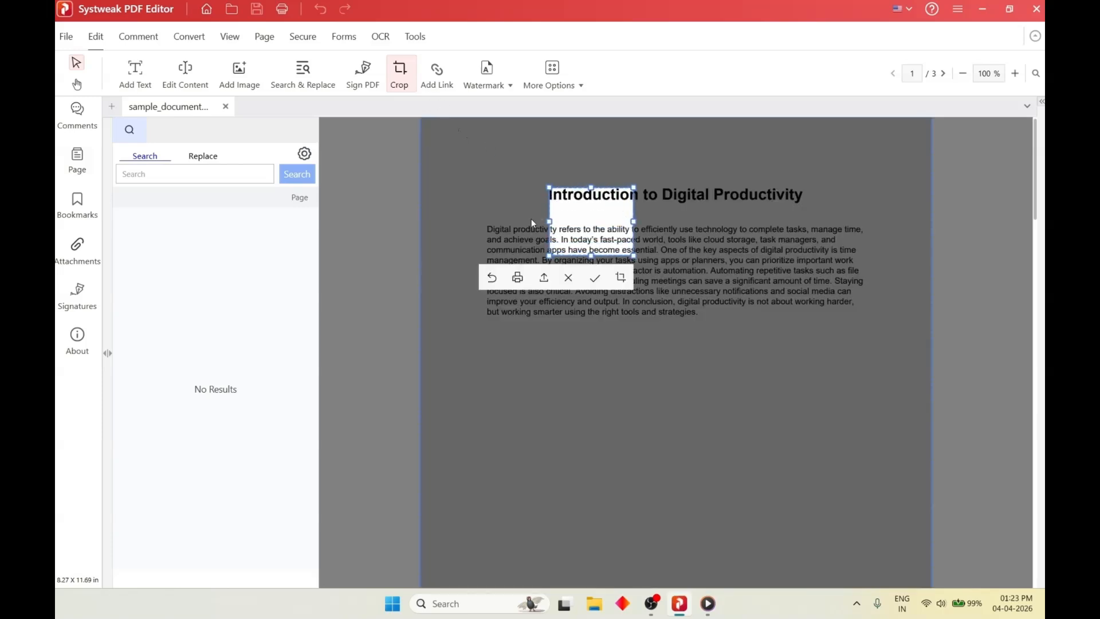
click(445, 88)
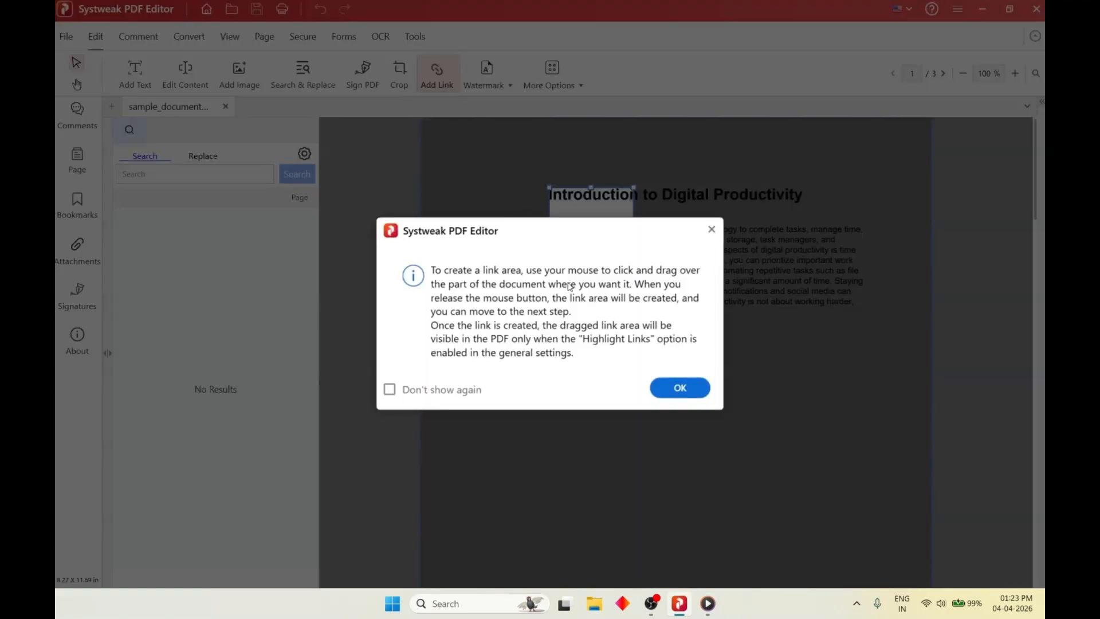
click(712, 229)
Review the watermark options and the additional editing options such as stamps, page numbers, Bates numbers, backgrounds and headers.
click(489, 73)
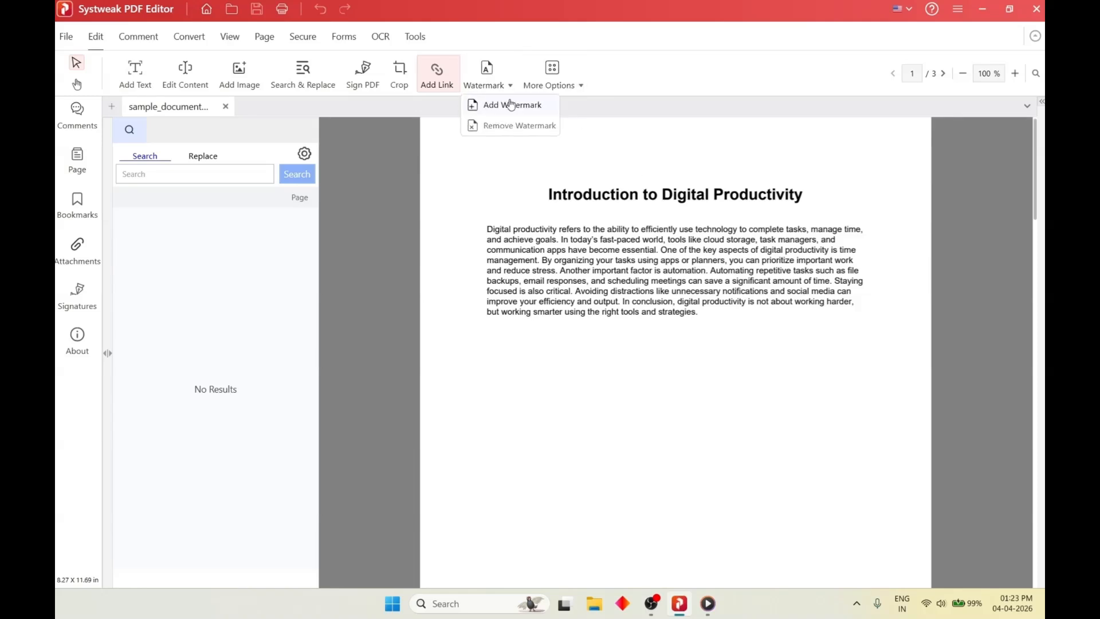
click(575, 87)
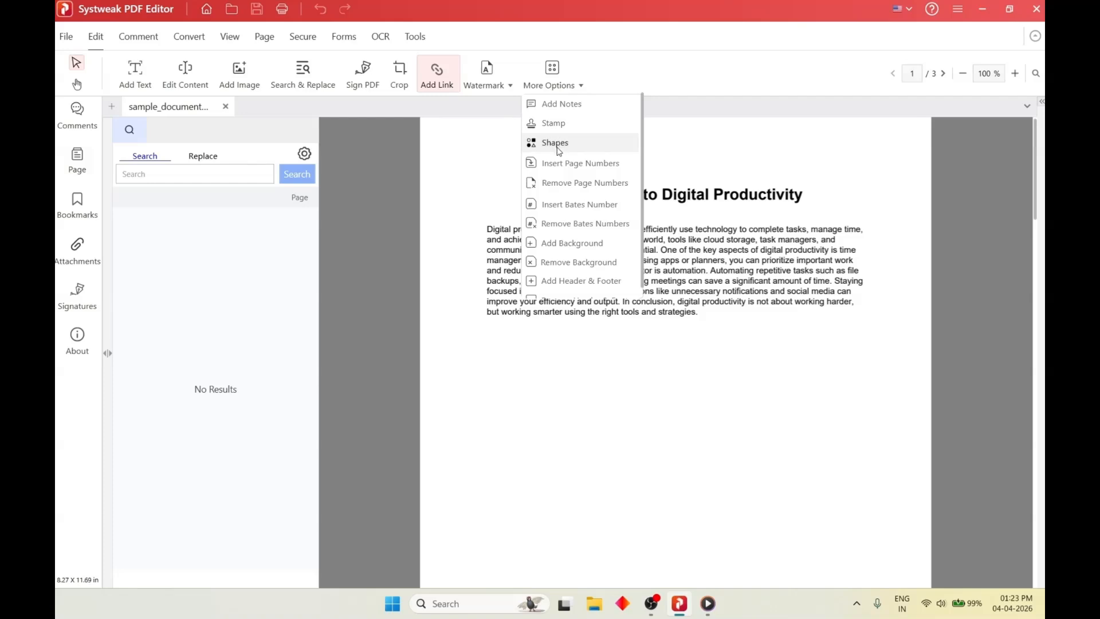
scroll(554, 239, down, 1)
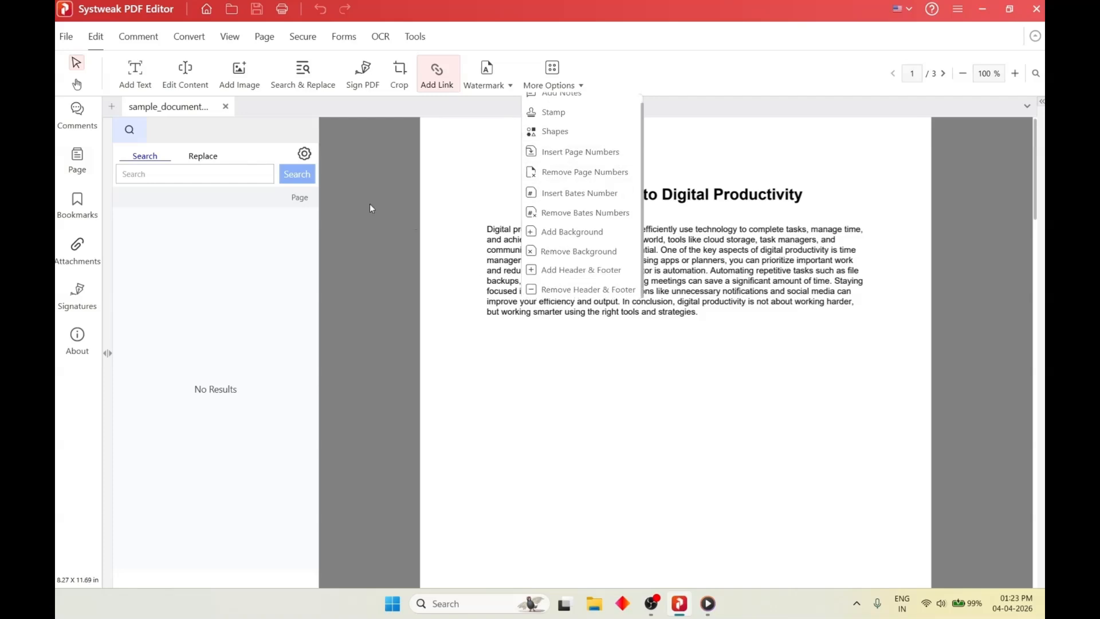
Place the saved handwritten signature on page 1 below the paragraph.
click(363, 72)
click(362, 72)
click(363, 166)
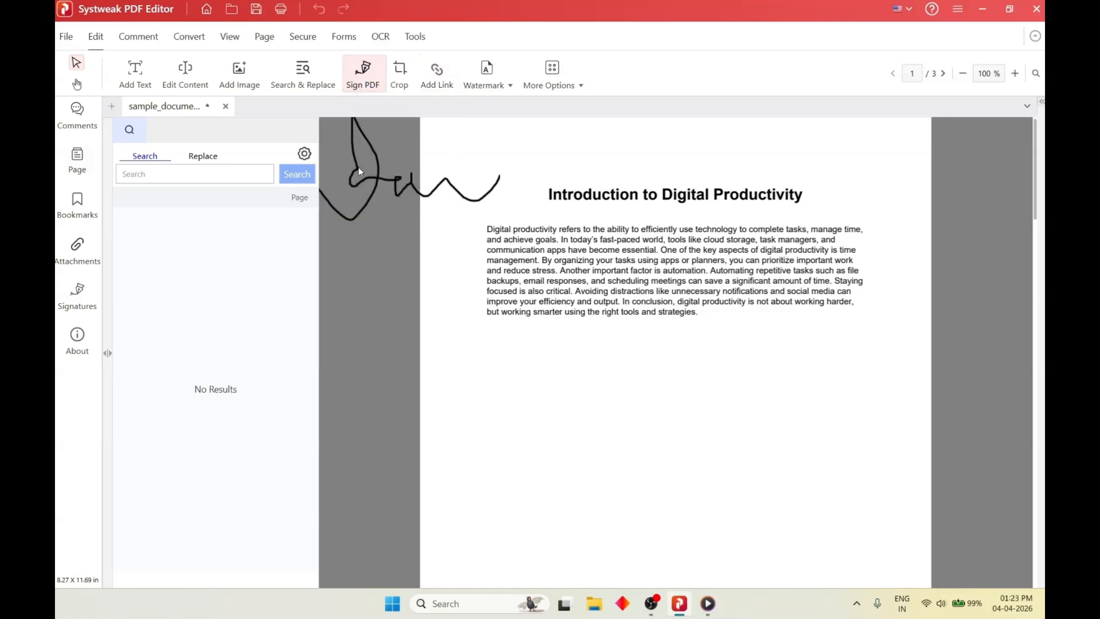
click(640, 439)
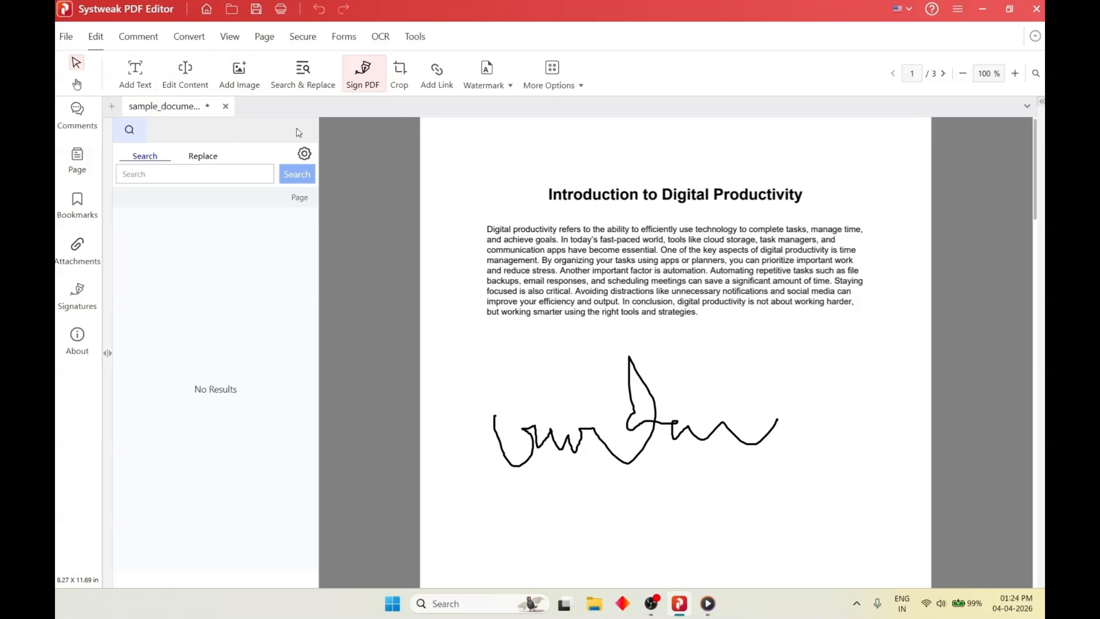
Close the document without saving the changes and reopen sample_document.pdf from the Downloads folder.
click(226, 107)
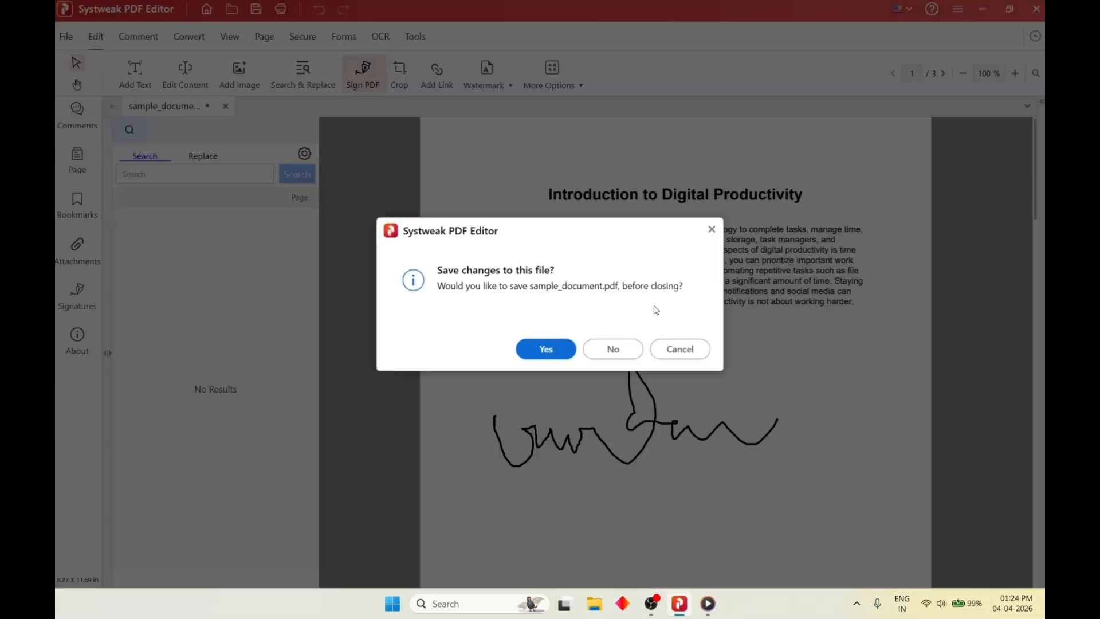
click(613, 351)
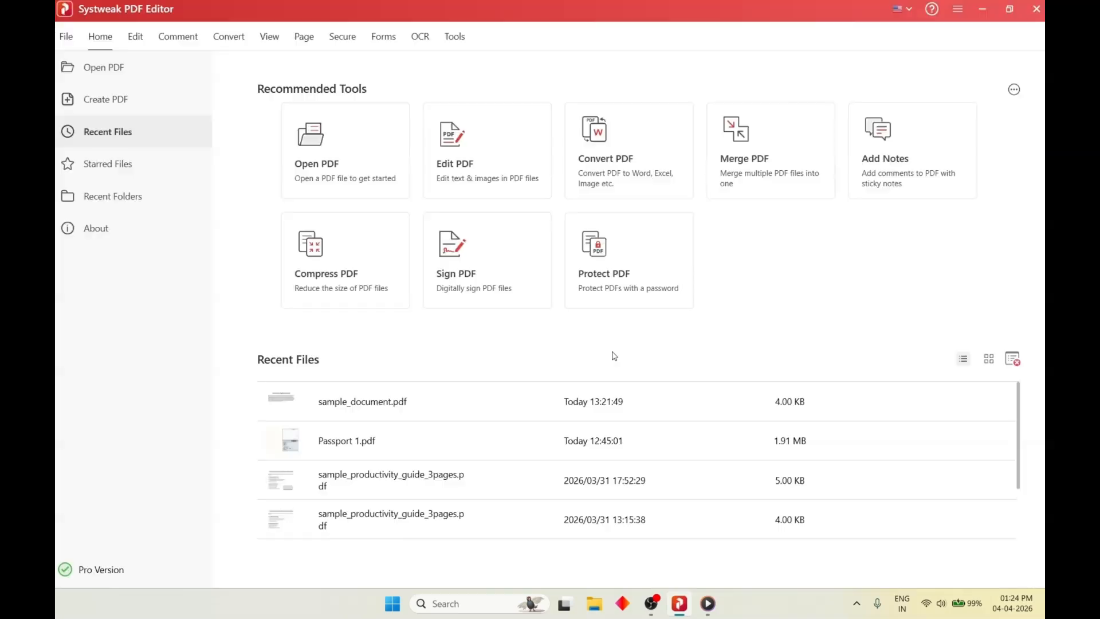
click(342, 178)
click(240, 121)
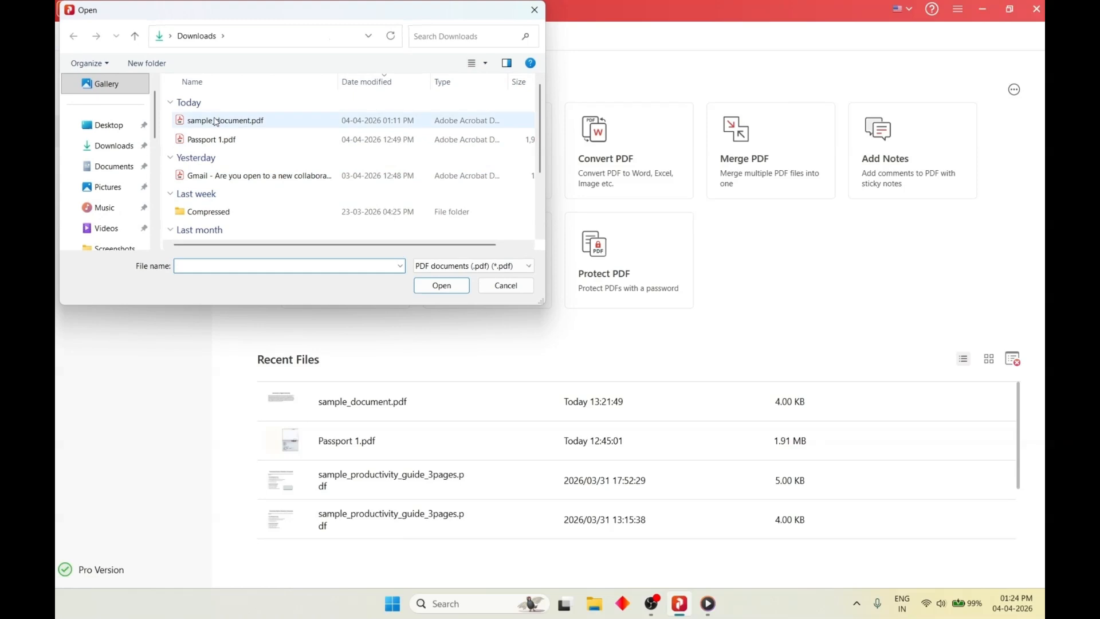
click(442, 286)
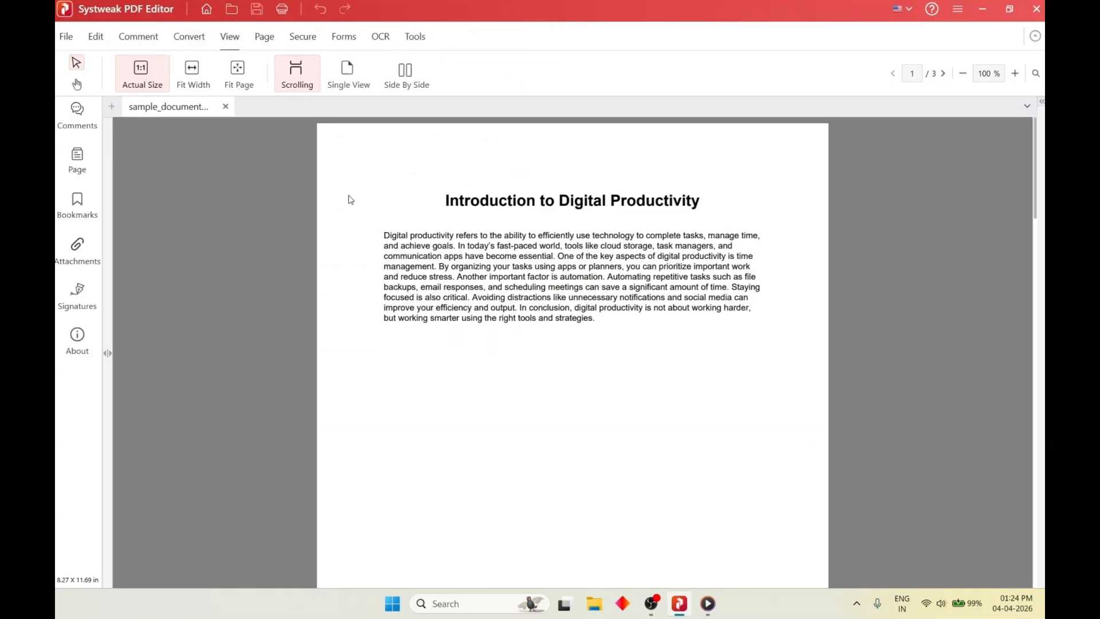
Highlight the text from "paced world" through "One of the key aspects" in blue and underline from "and scheduling meetings" to "unnecessary".
click(145, 42)
click(147, 87)
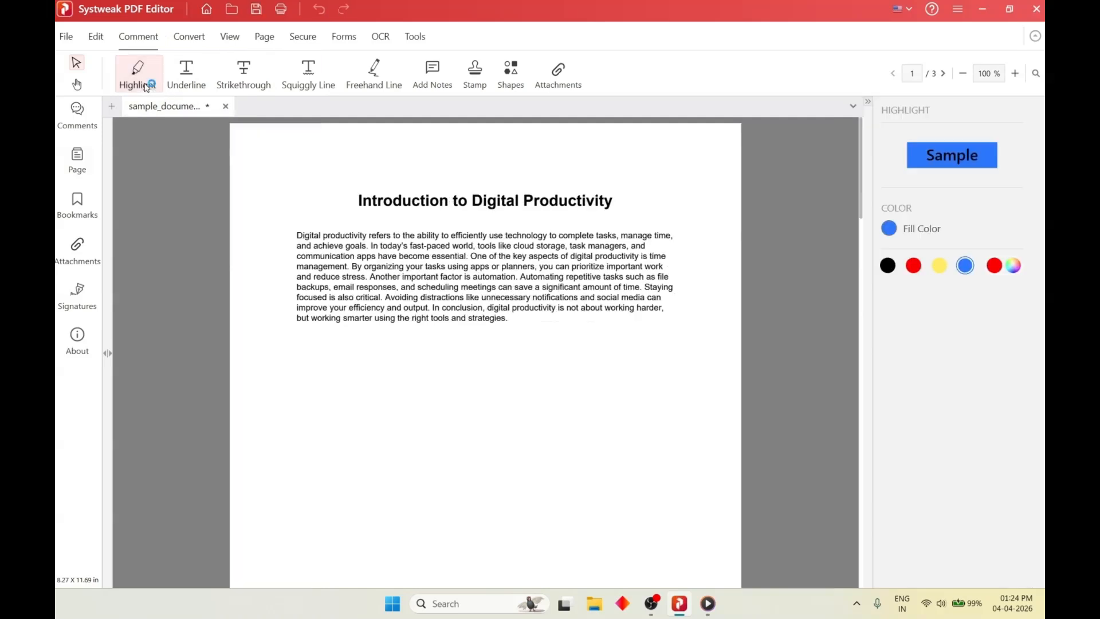
drag(436, 245, 548, 259)
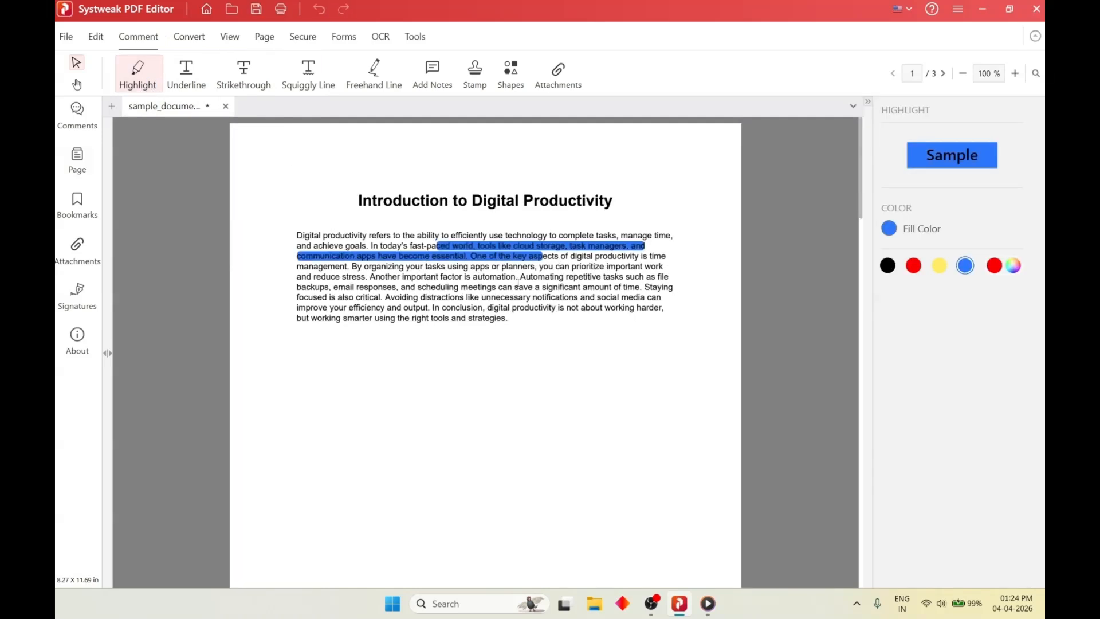
click(192, 84)
drag(650, 233, 504, 298)
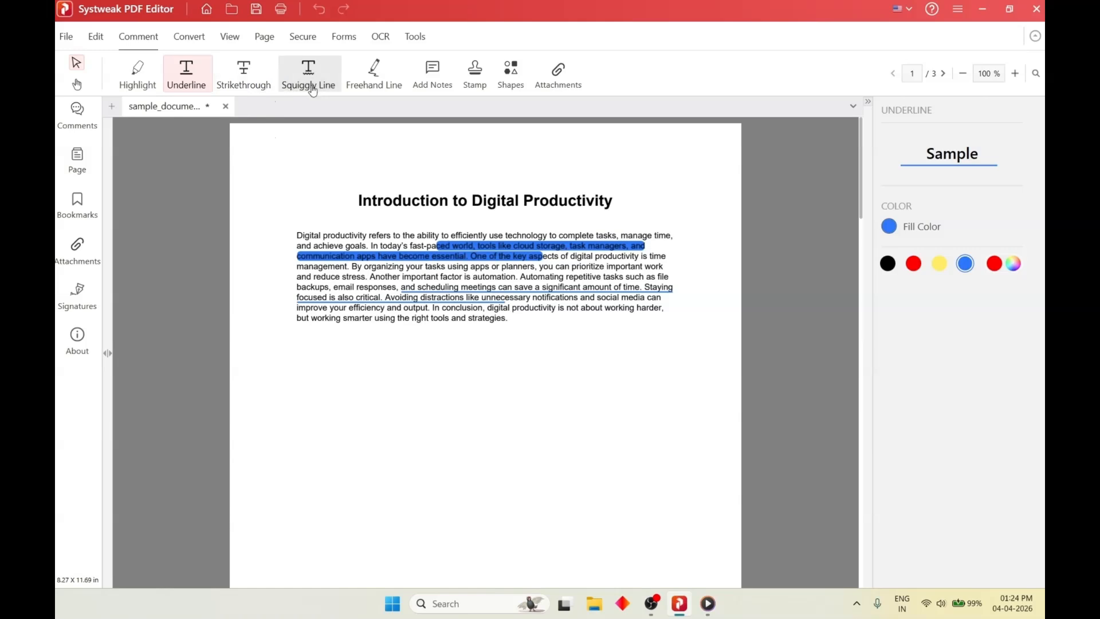
Draw a blue freehand curve above the heading and place an Approved stamp below the paragraph.
click(387, 86)
mouse_move(400, 134)
mouse_down()
mouse_move(459, 182)
mouse_move(541, 189)
mouse_up()
click(448, 92)
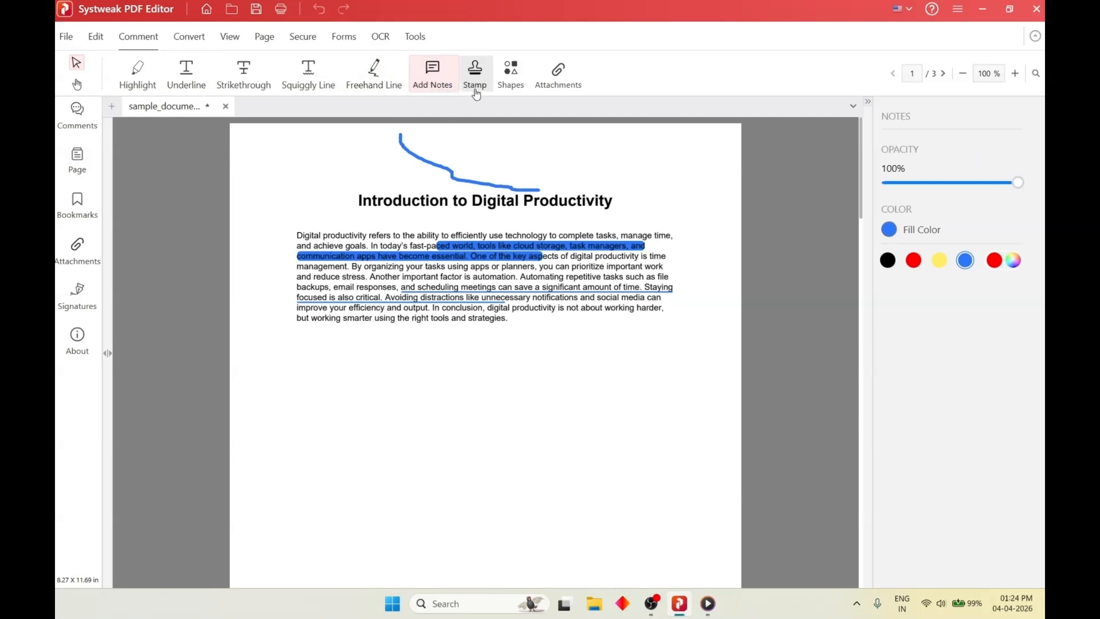
click(478, 90)
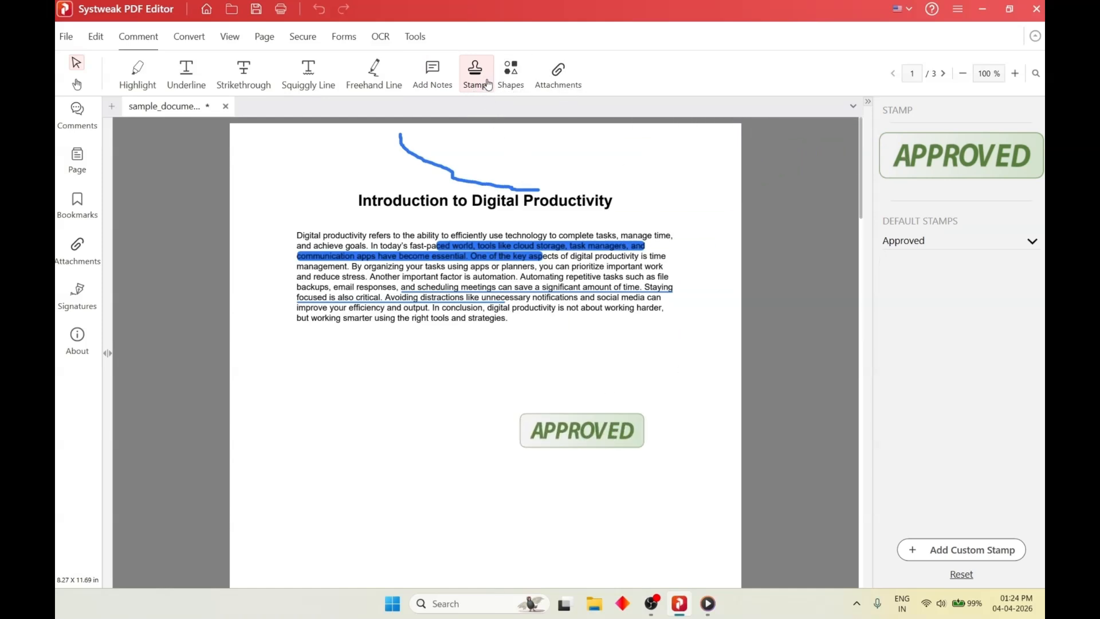
Open the shape options and try the Attachments tool, dismissing the request to save the file.
click(512, 84)
click(566, 90)
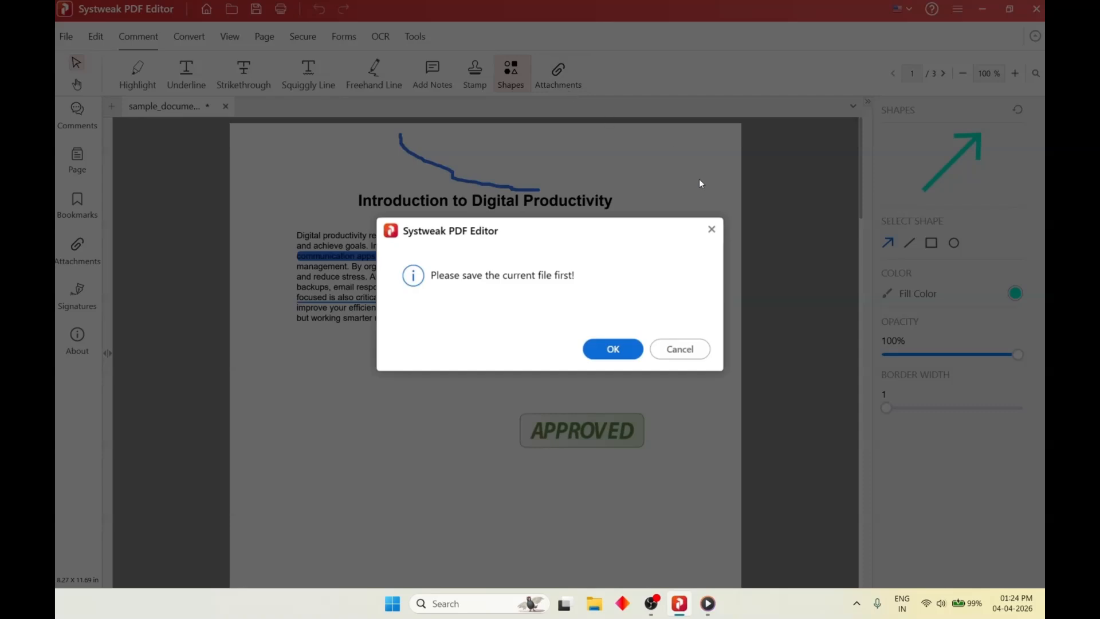
click(712, 229)
Examine the available formats for converting to and from PDF, and the batch processing options.
click(192, 37)
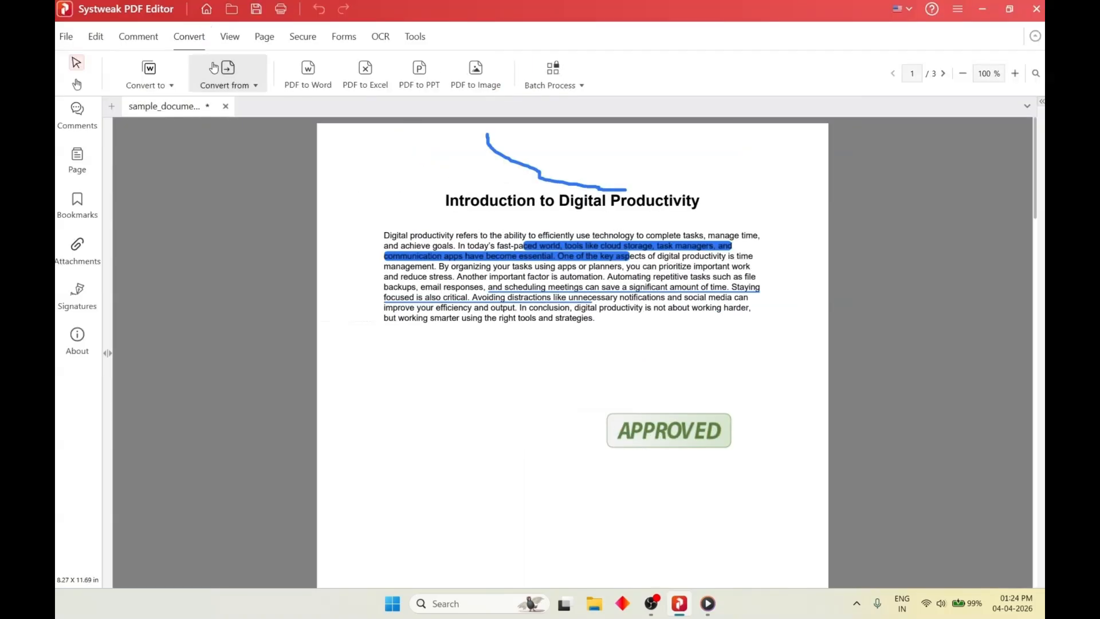
click(166, 85)
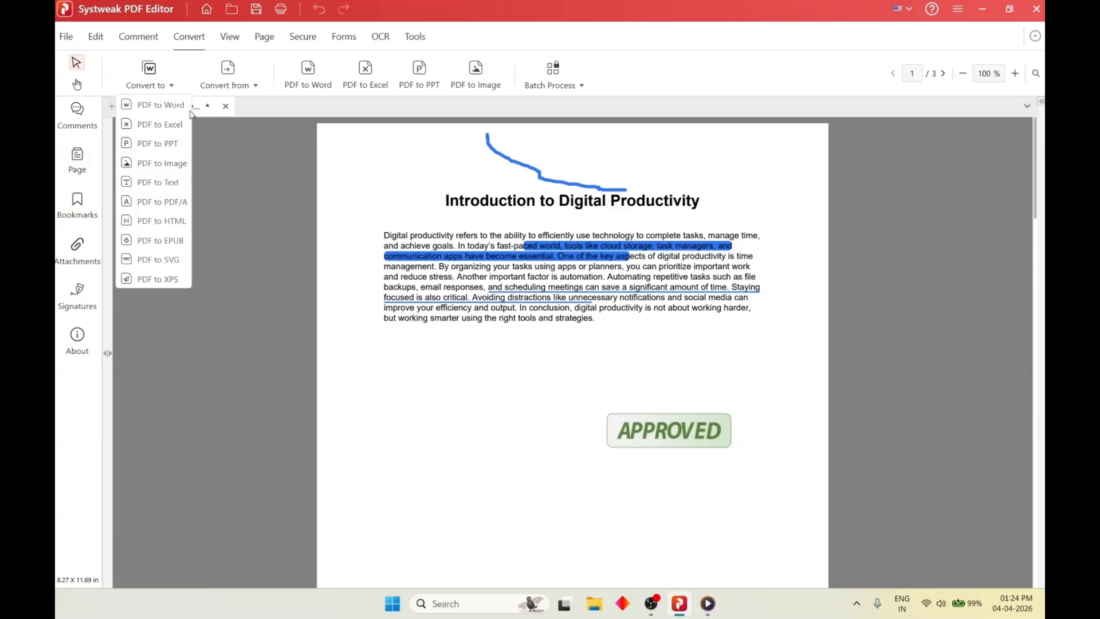
click(229, 81)
click(229, 83)
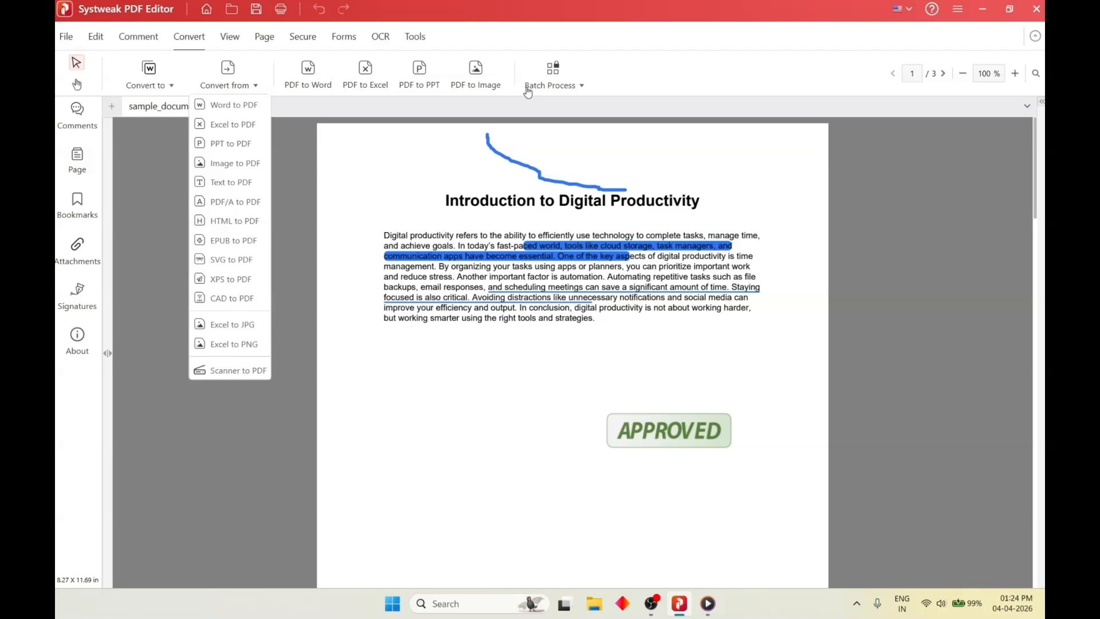
click(553, 74)
click(553, 74)
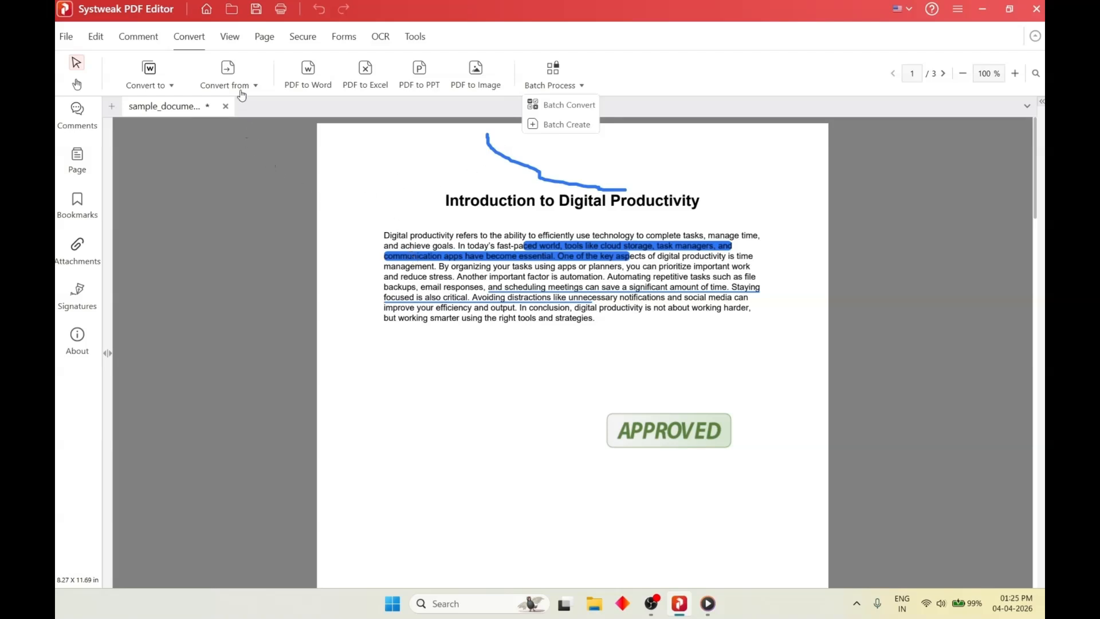
Try the Fit Width page view on the document.
click(232, 44)
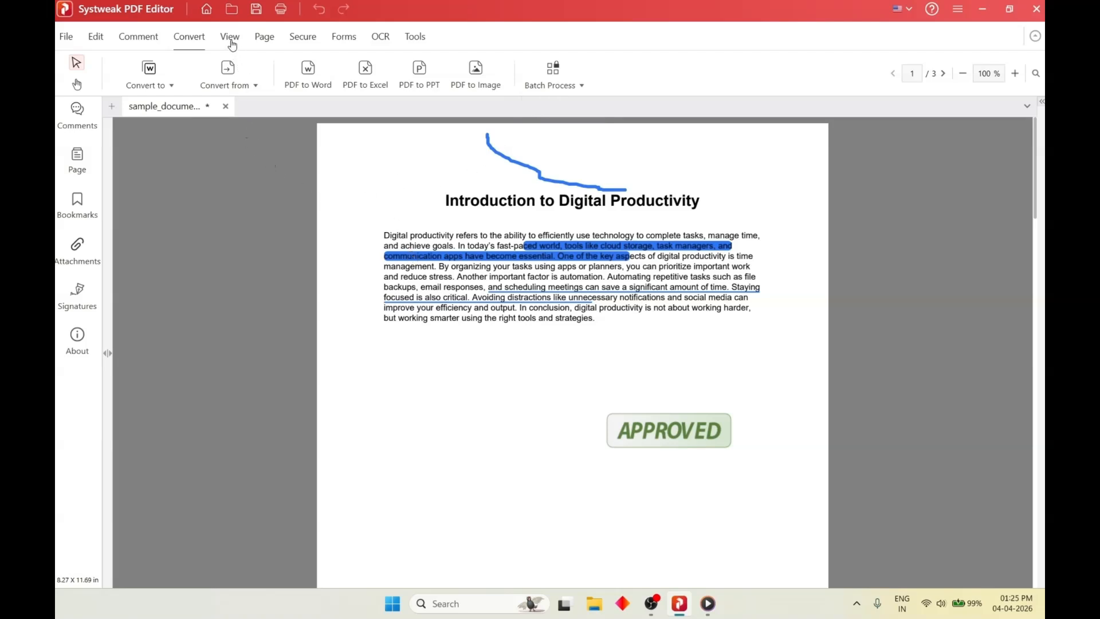
click(232, 40)
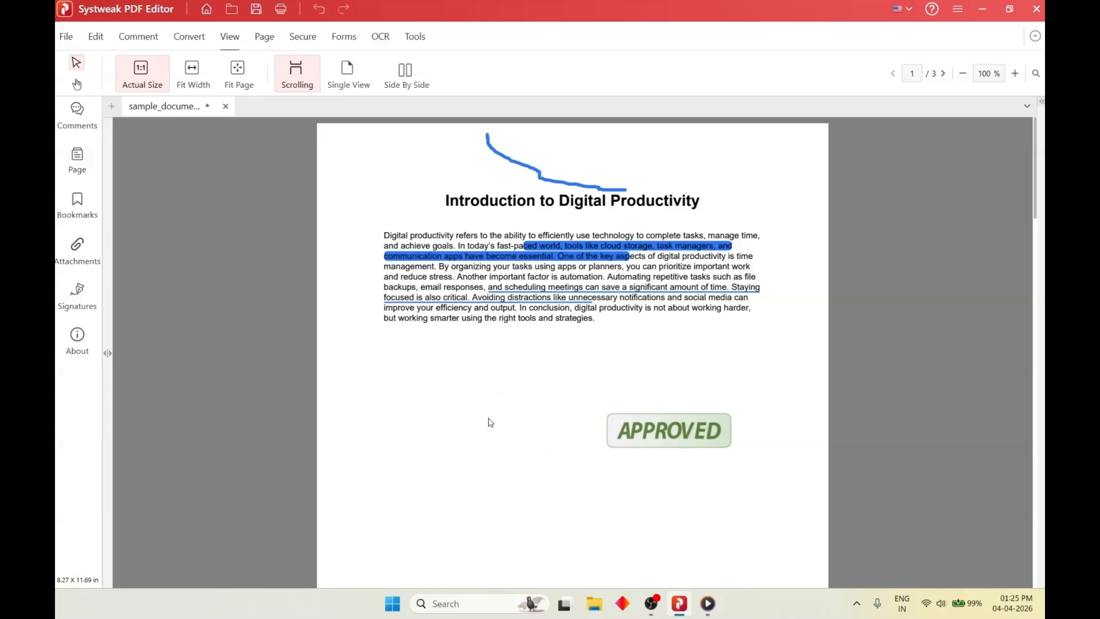
click(199, 83)
scroll(545, 339, down, 3)
scroll(545, 338, up, 3)
Set the page view to Fit Page and look through the document to page 2 and back to page 1.
click(239, 73)
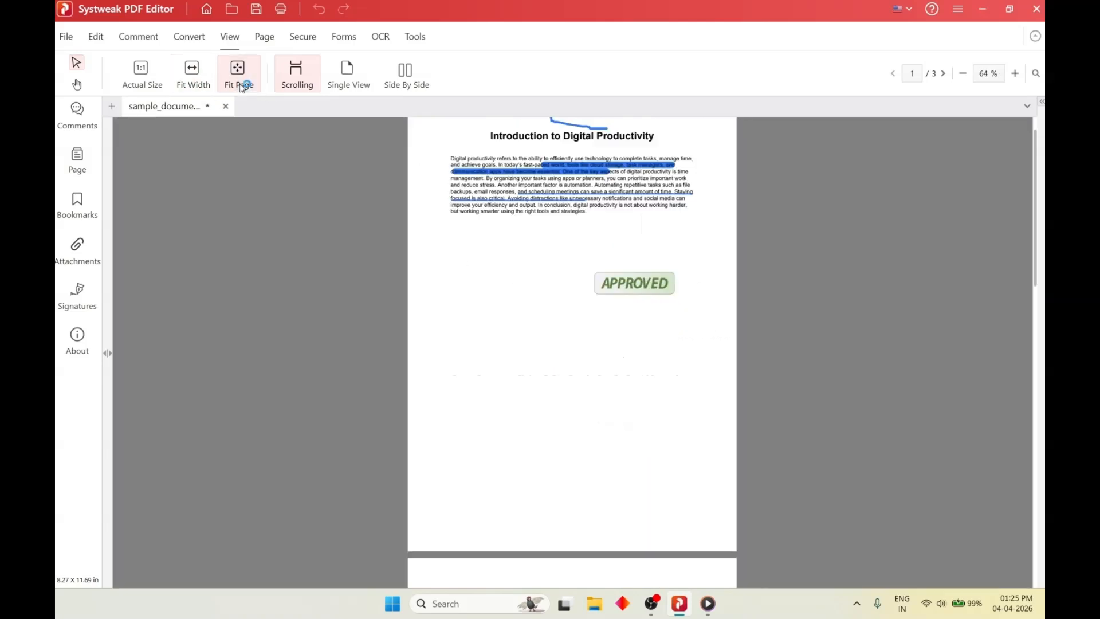
scroll(542, 279, down, 7)
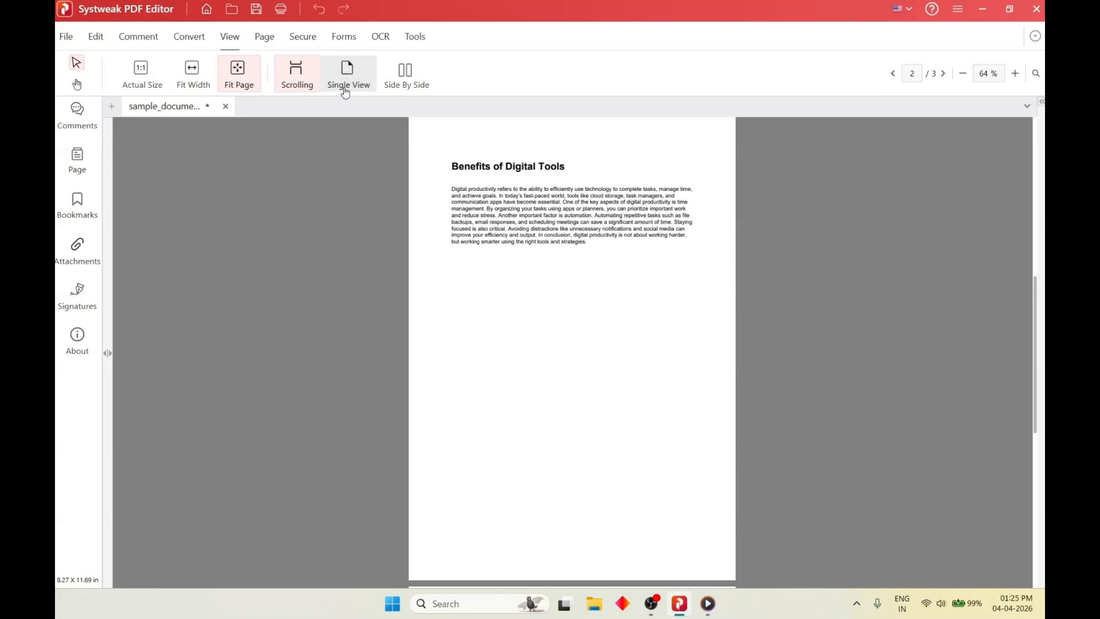
scroll(590, 368, up, 3)
scroll(591, 366, up, 5)
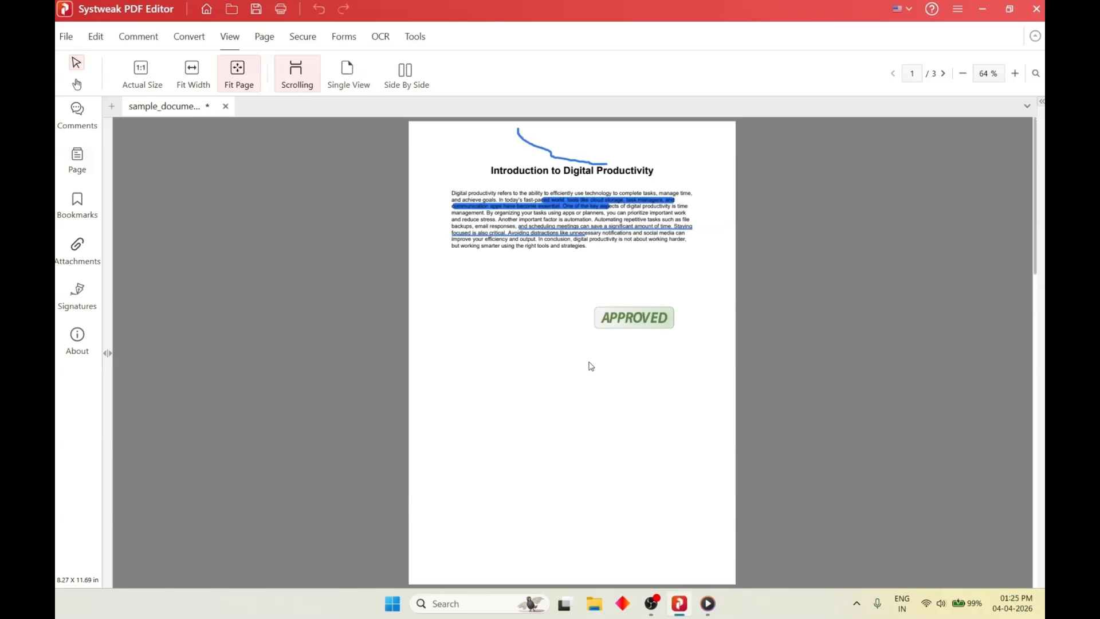
Try the Single View page layout and set the document to Side By Side.
click(351, 80)
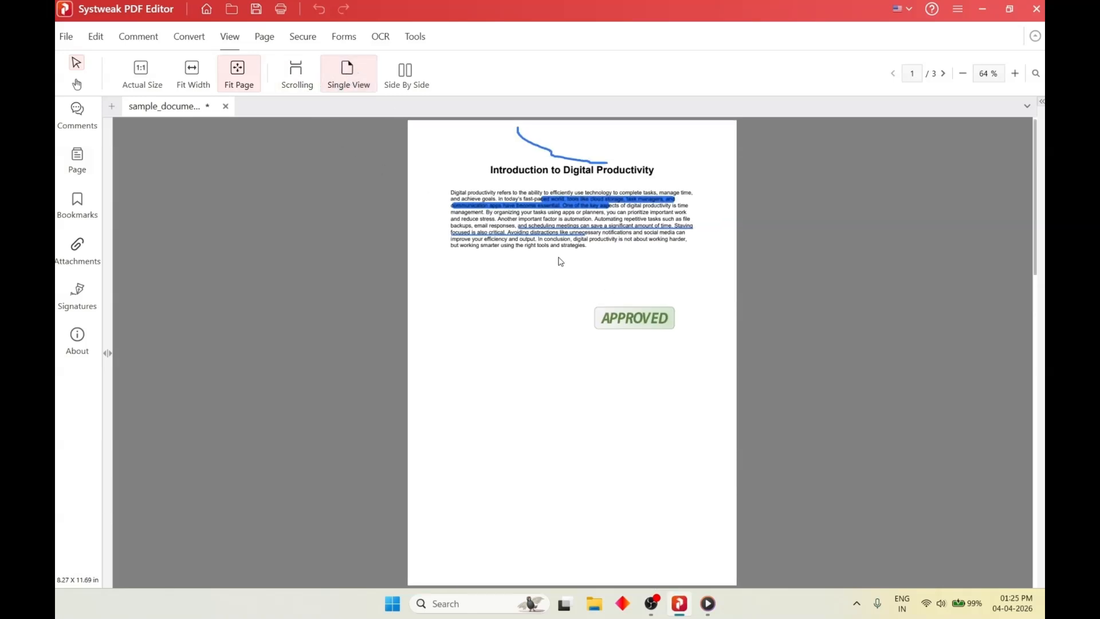
click(407, 86)
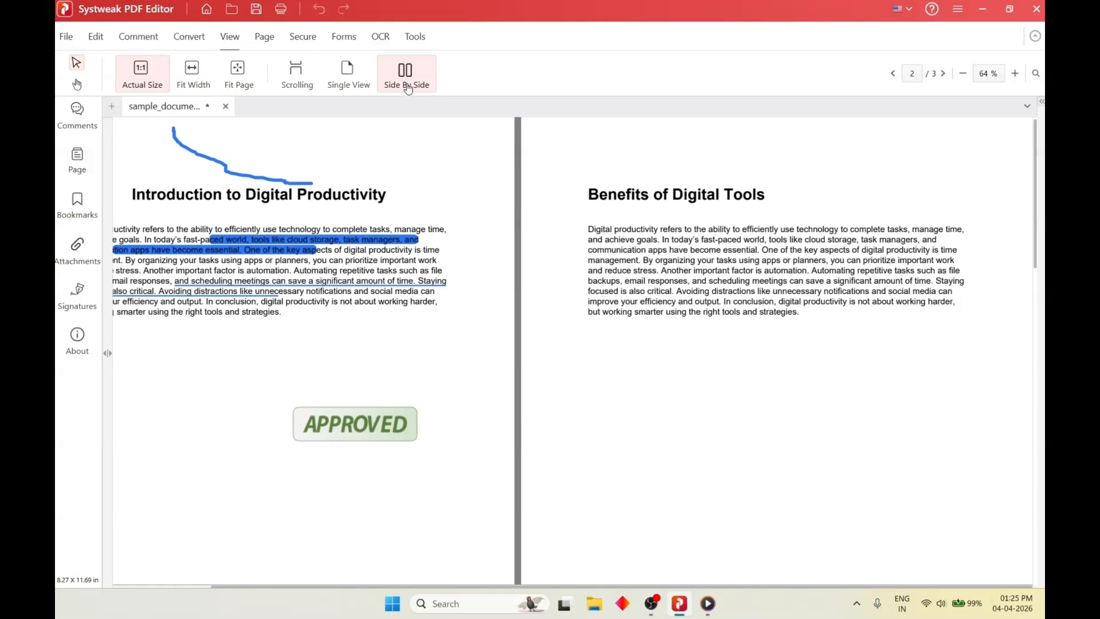
Show the page thumbnails and rotate page 1 to the right through a full turn.
click(264, 38)
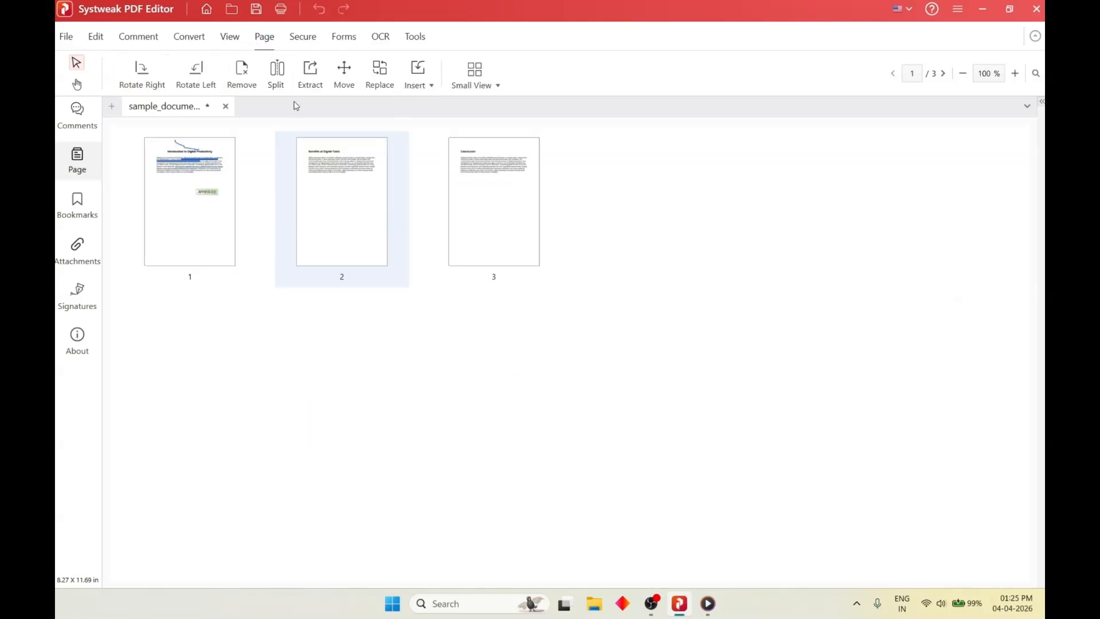
click(177, 195)
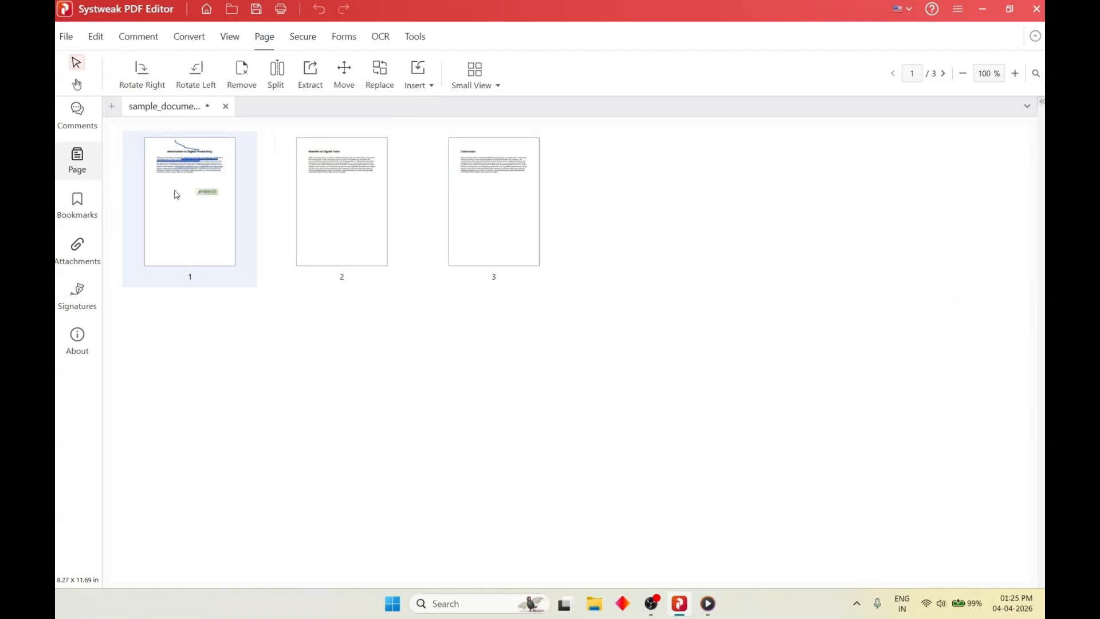
click(139, 82)
click(139, 83)
click(139, 83)
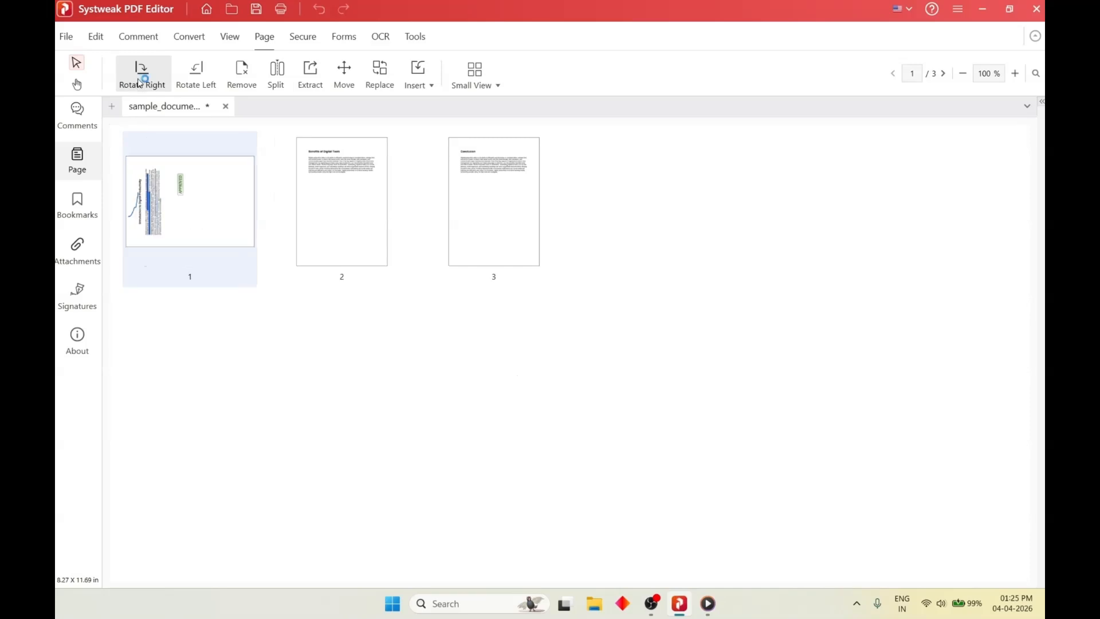
click(139, 83)
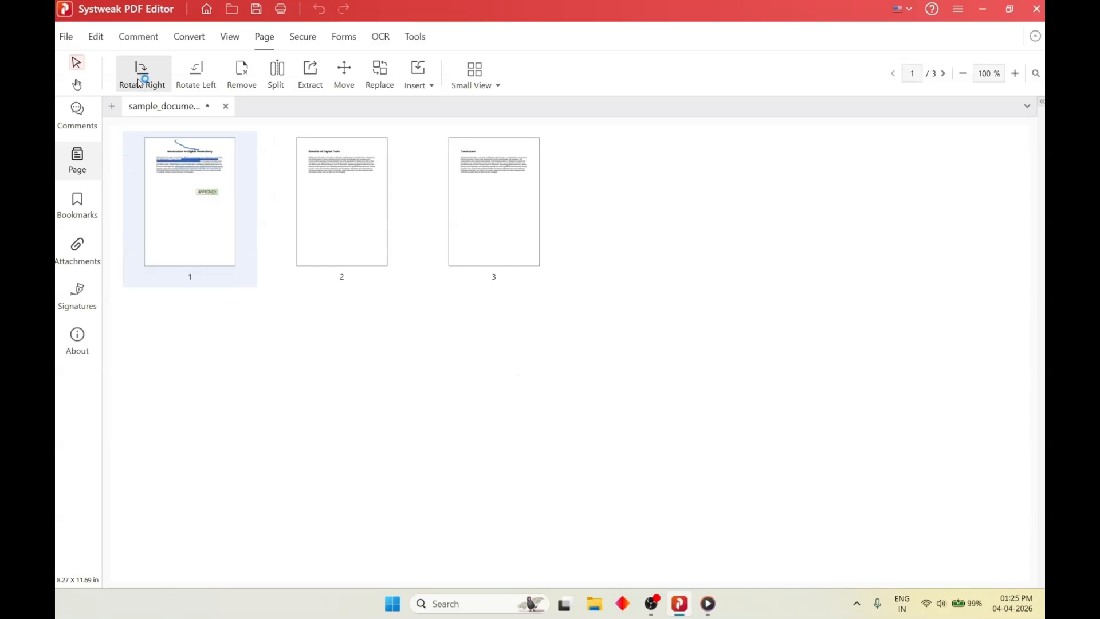
Remove page 1 from the document.
click(242, 93)
click(469, 234)
click(630, 350)
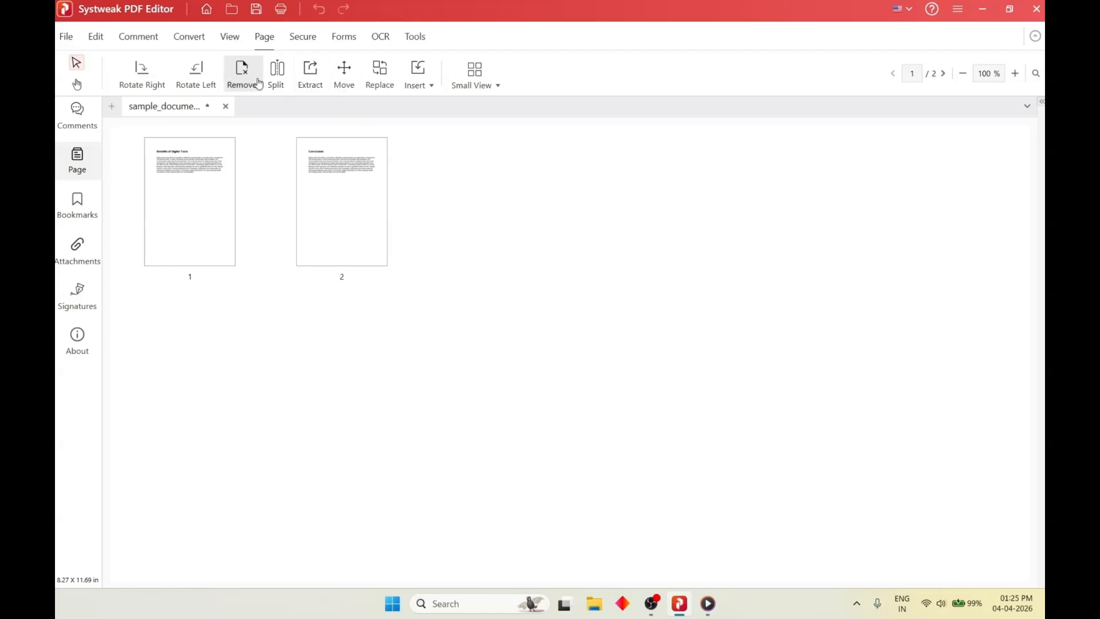
Examine the options for extracting and replacing pages, cancelling both dialogs.
click(312, 85)
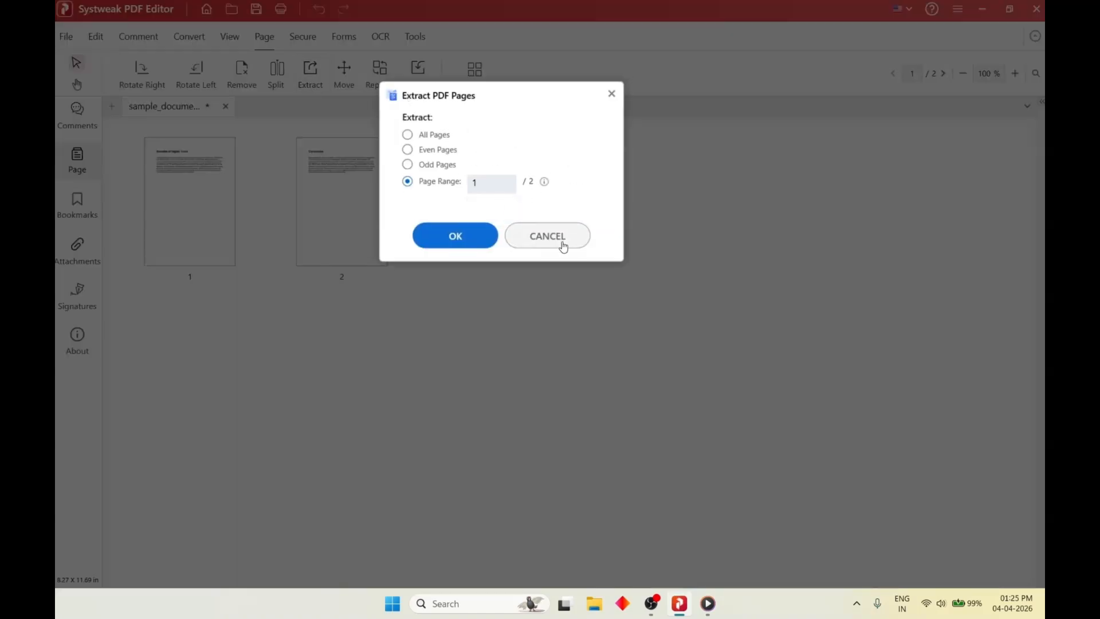
click(559, 241)
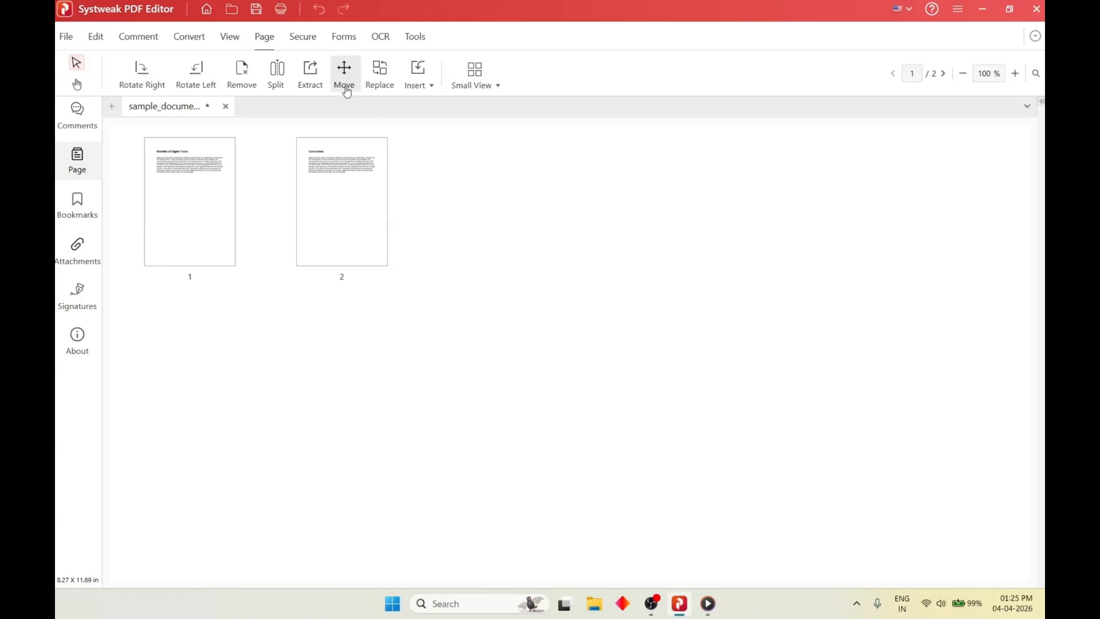
click(379, 86)
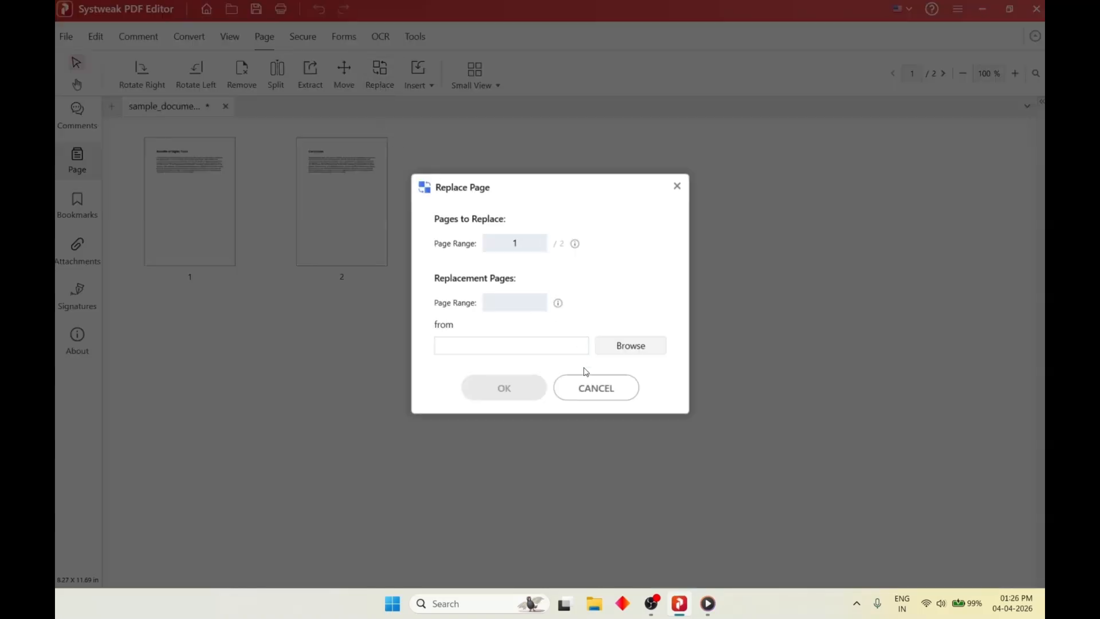
click(586, 387)
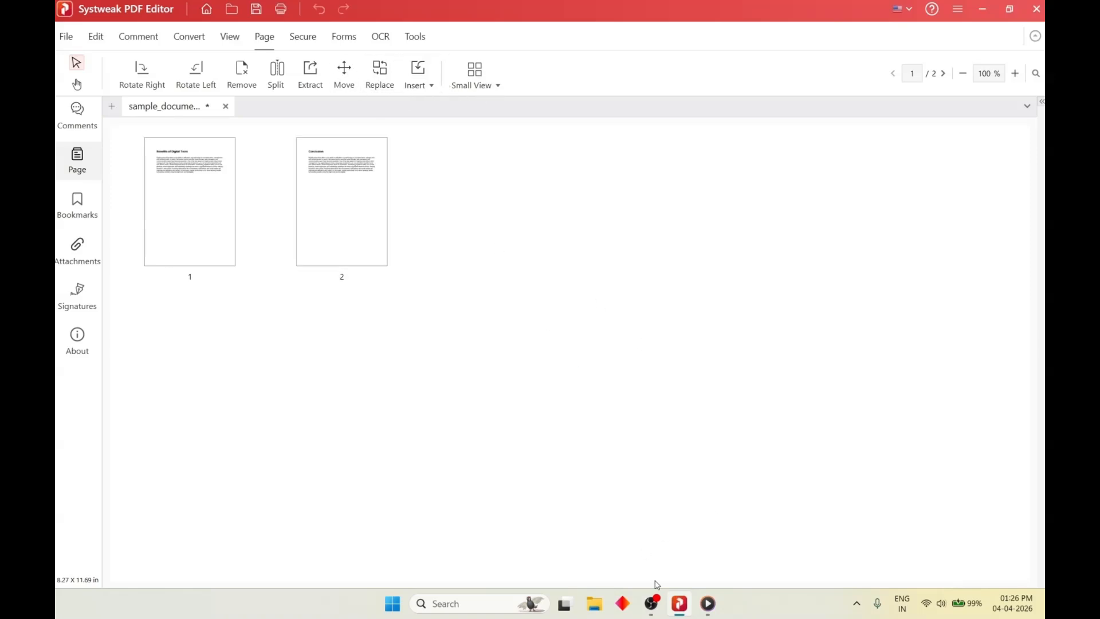
click(652, 603)
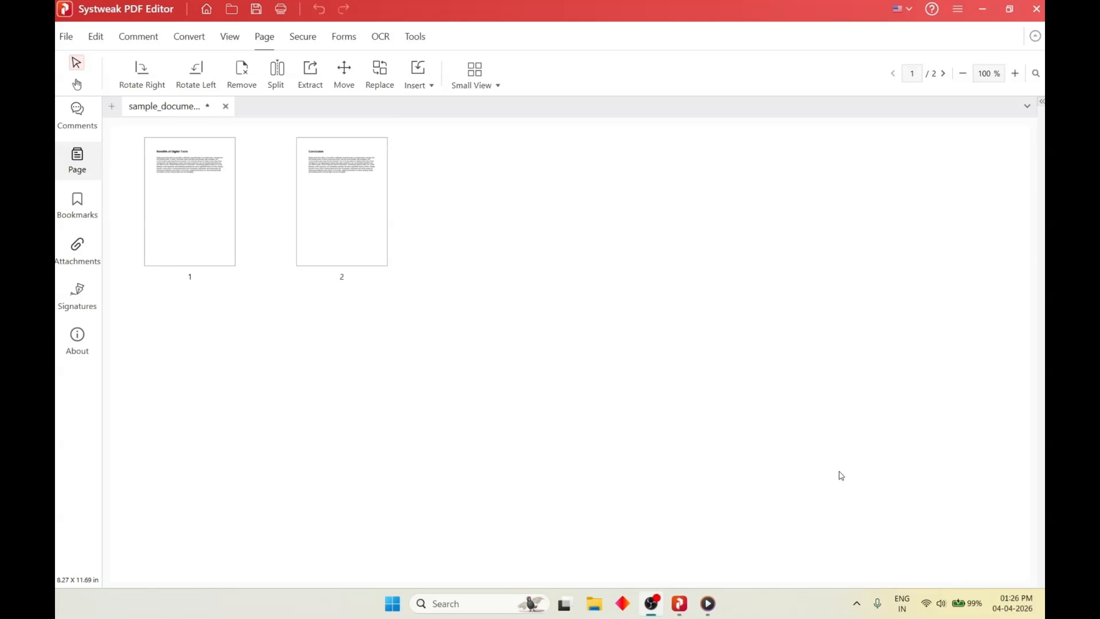
Examine the password protection dialog and the redaction marking options without applying either.
click(298, 38)
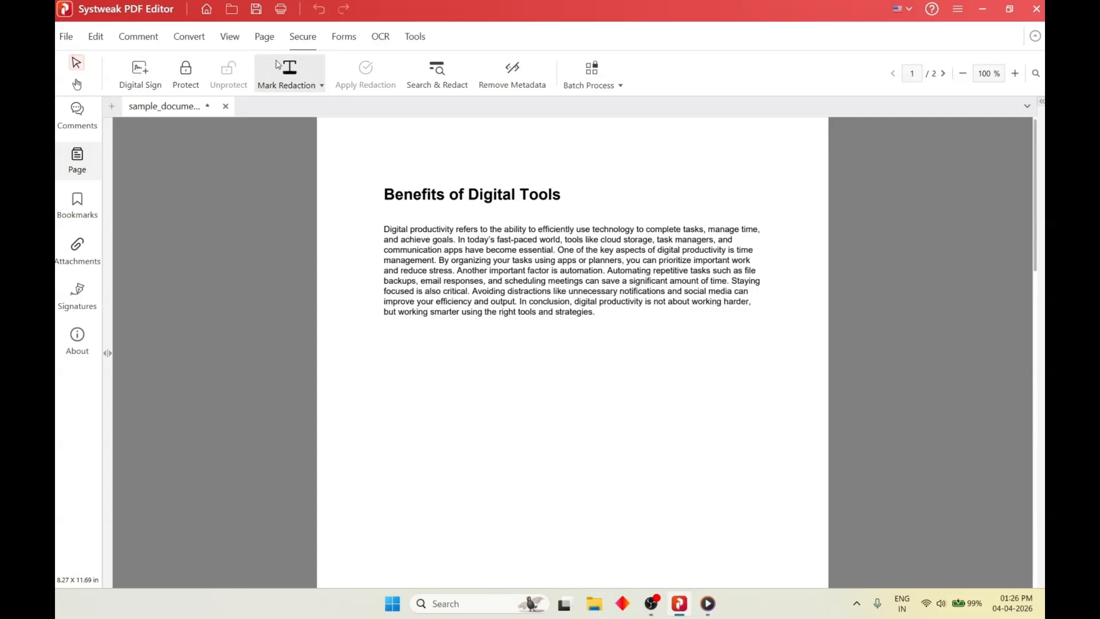
click(191, 89)
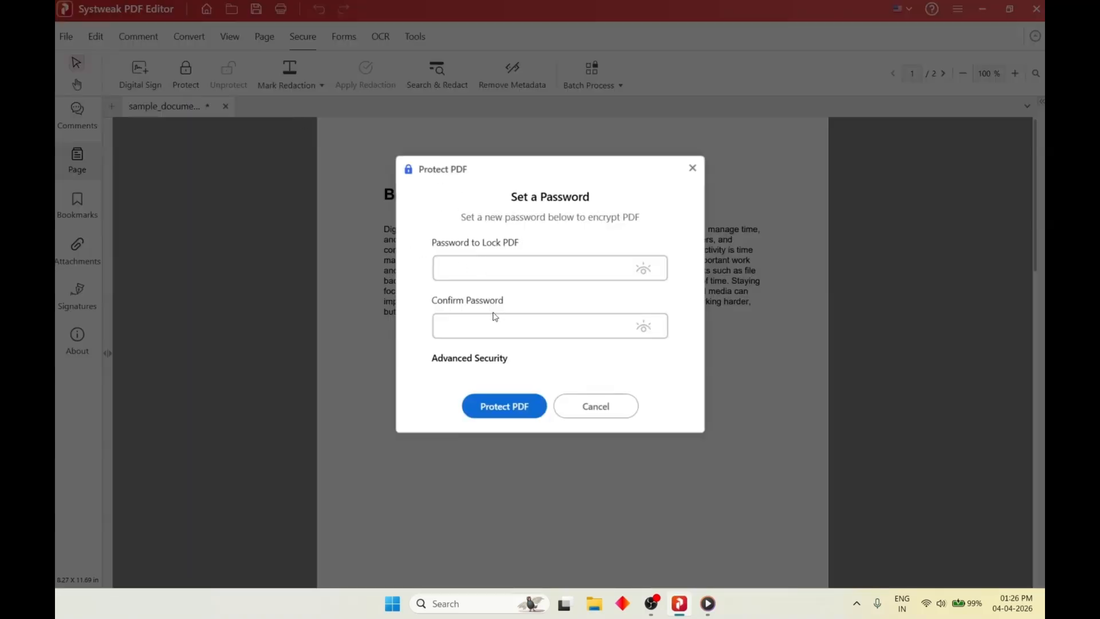
click(692, 169)
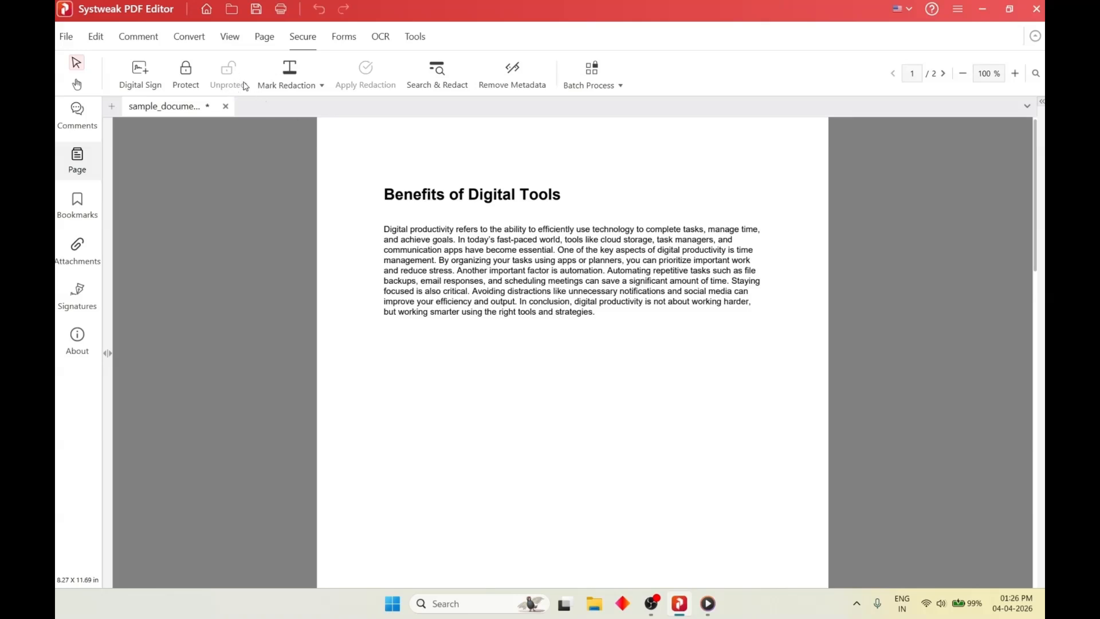
click(319, 87)
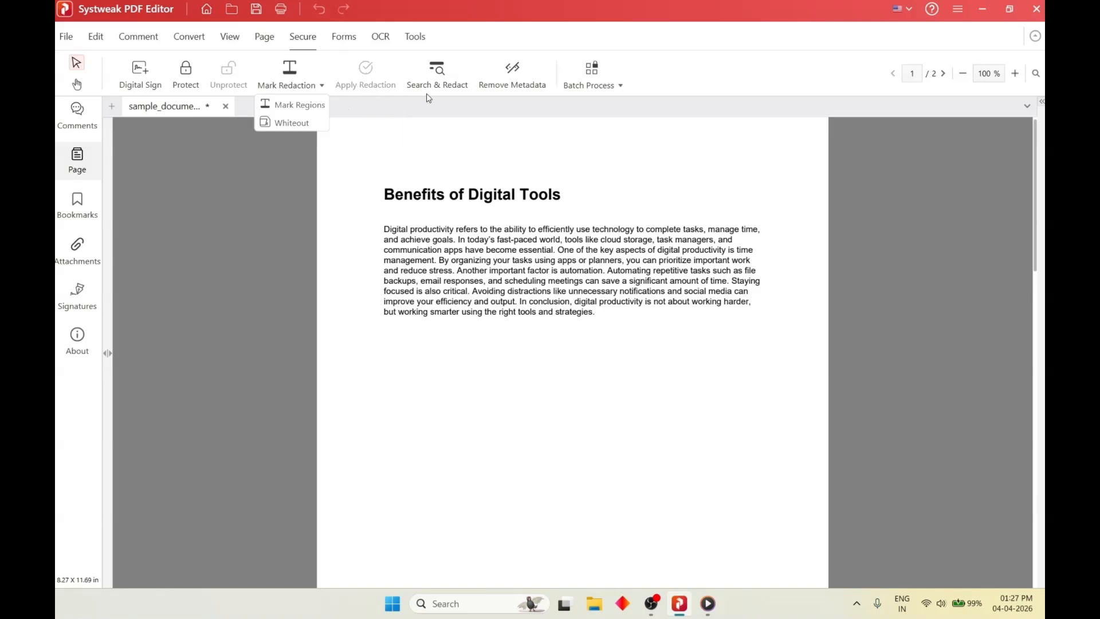
click(438, 128)
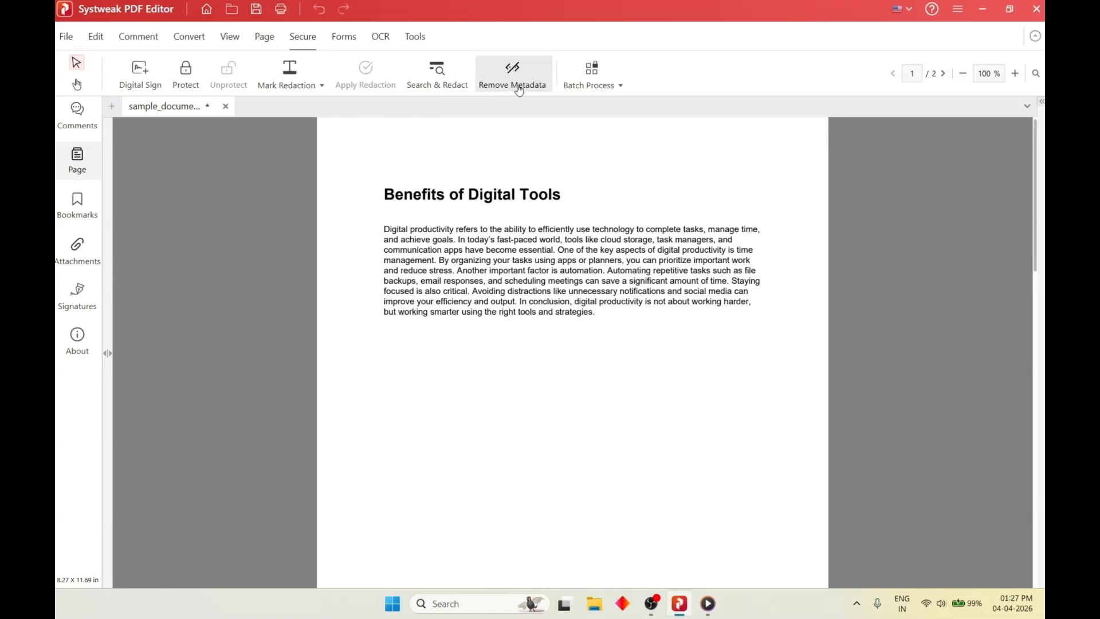
Try the form tools' Add Image command and dismiss the file selection.
click(352, 43)
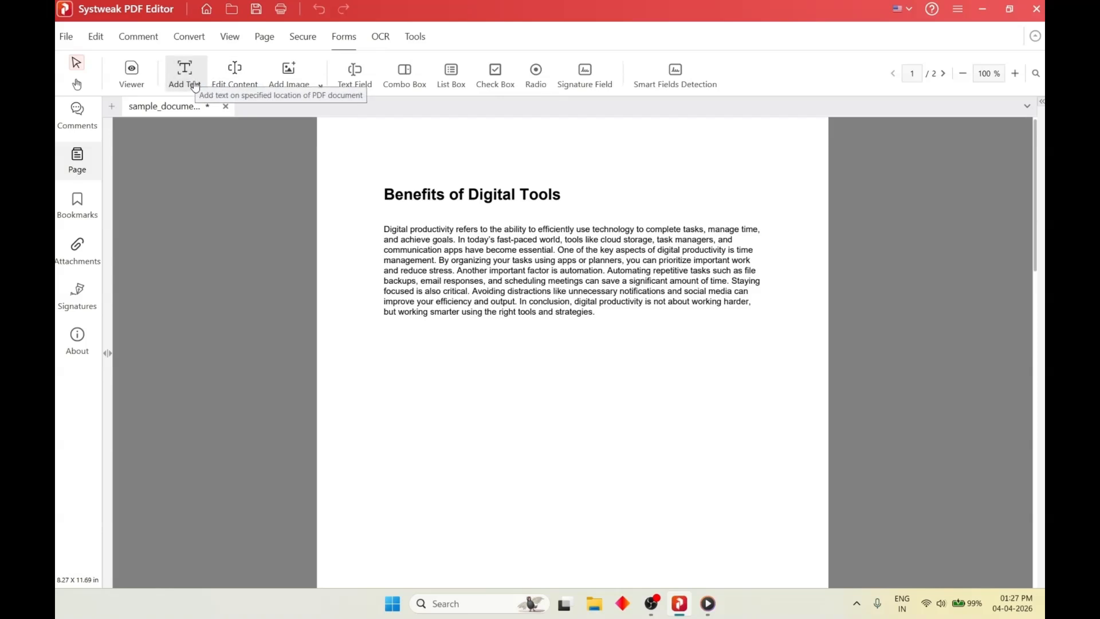
click(289, 79)
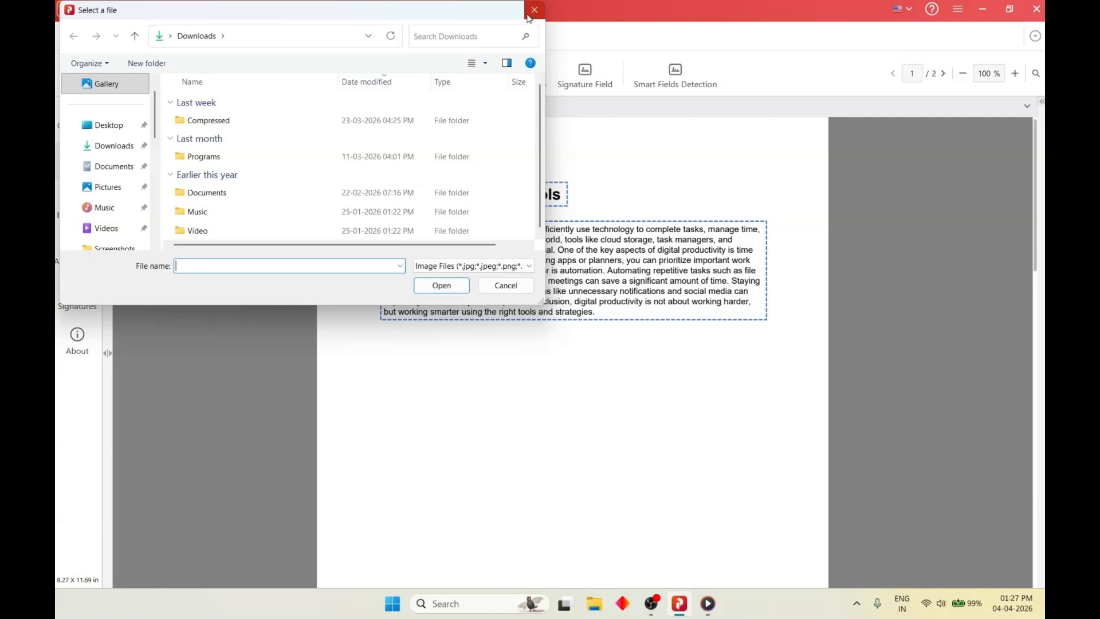
click(535, 12)
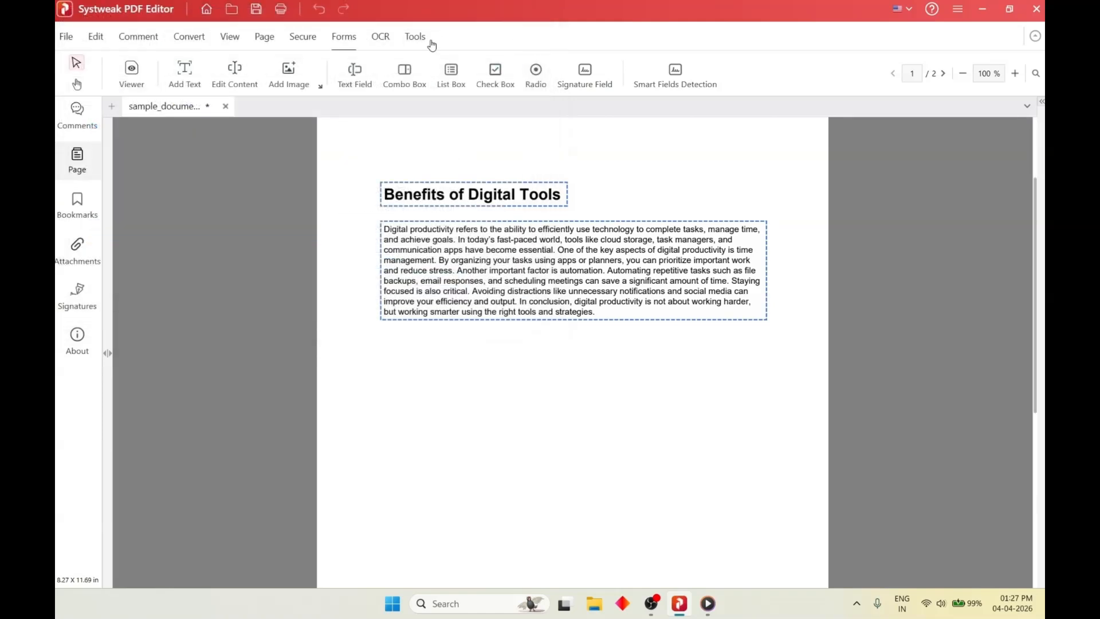
Add a combo box below the text on page 1 and a signature field beside it.
click(404, 73)
click(502, 189)
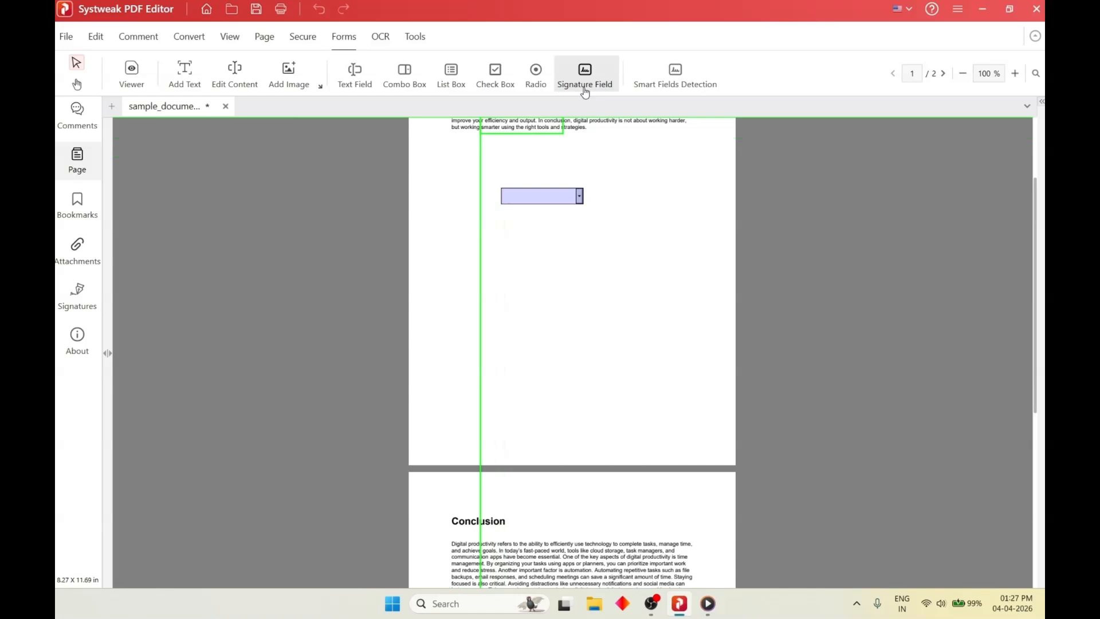
click(584, 77)
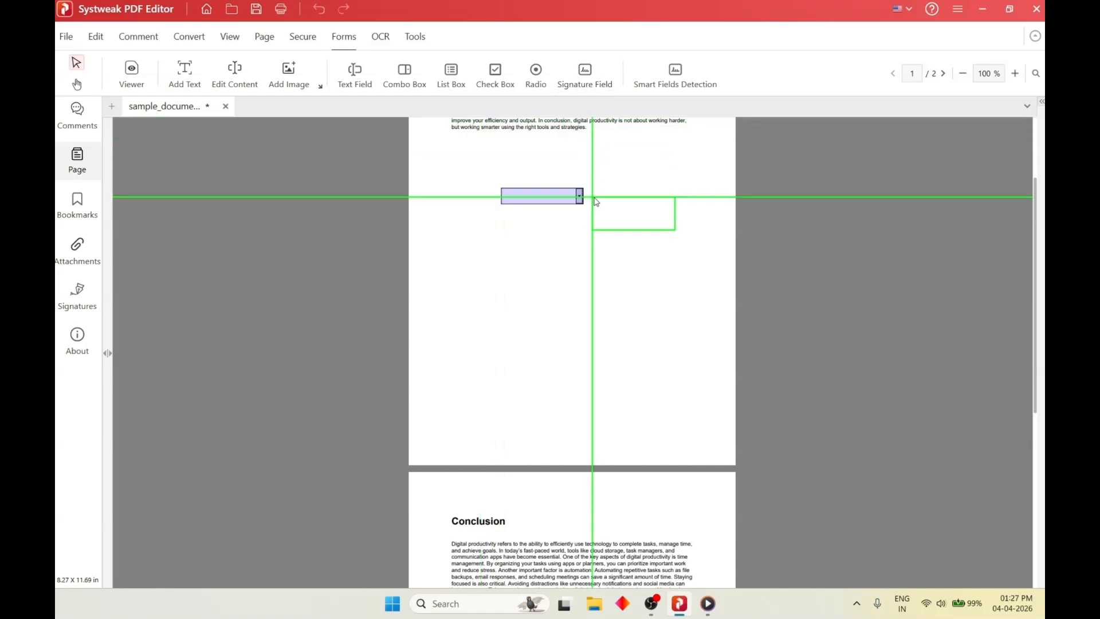
click(612, 201)
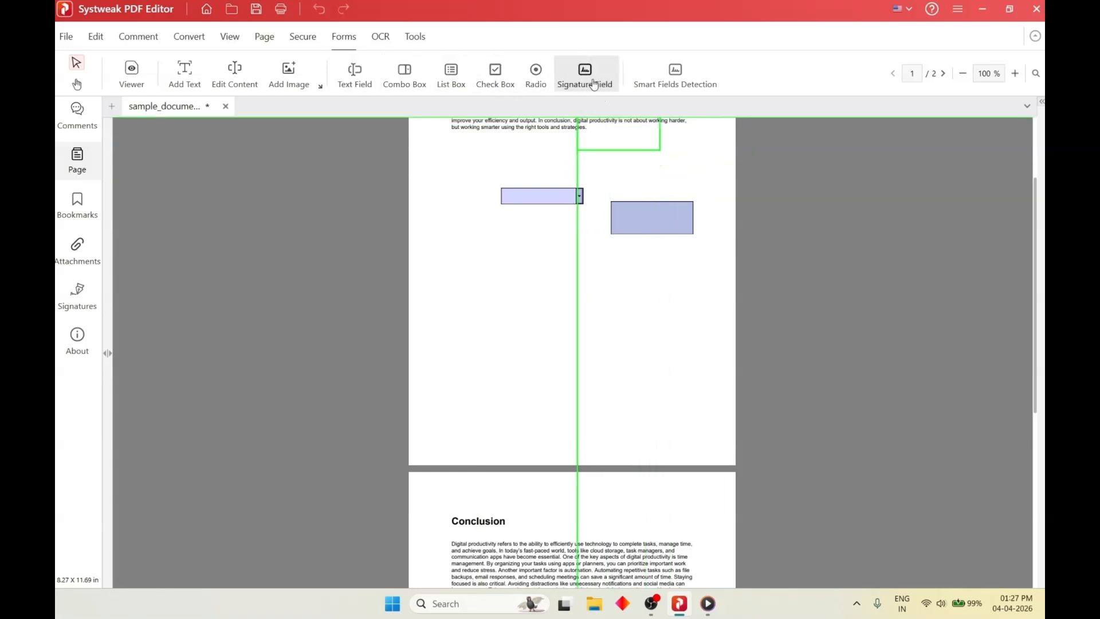
Examine the single and batch OCR options for PDFs and images, and the OCR settings, leaving the settings unapplied.
click(385, 43)
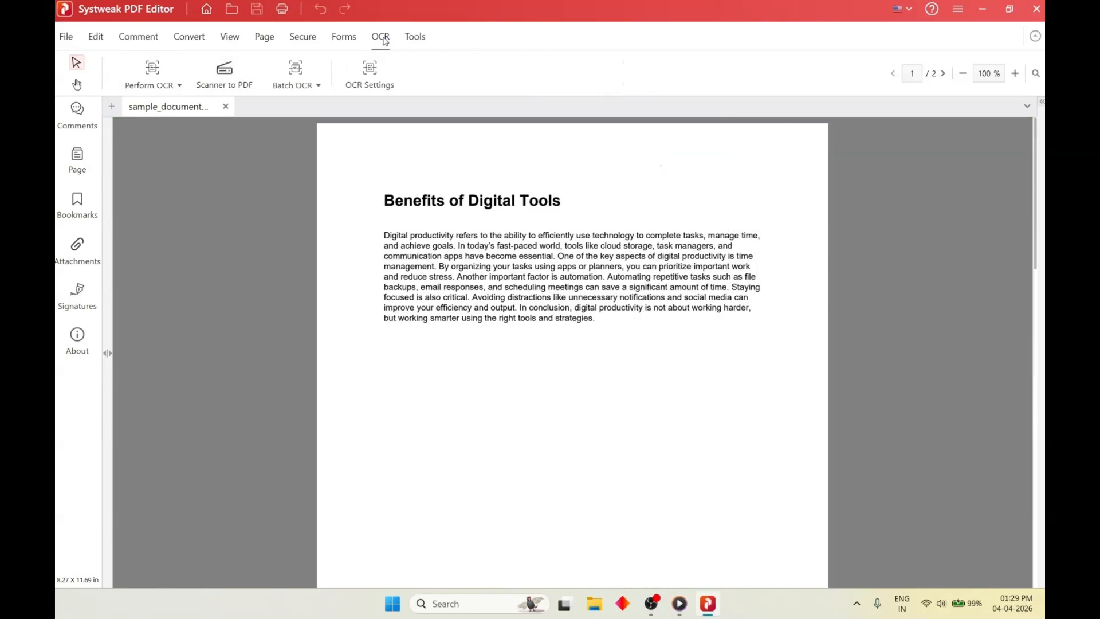
click(180, 87)
click(377, 42)
click(178, 87)
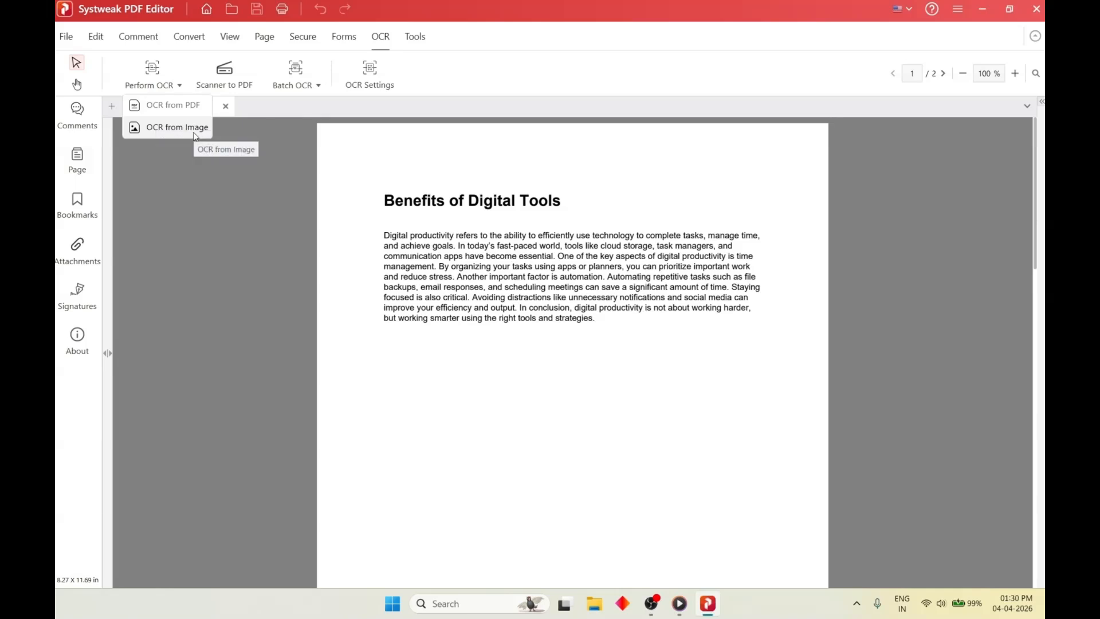
click(297, 75)
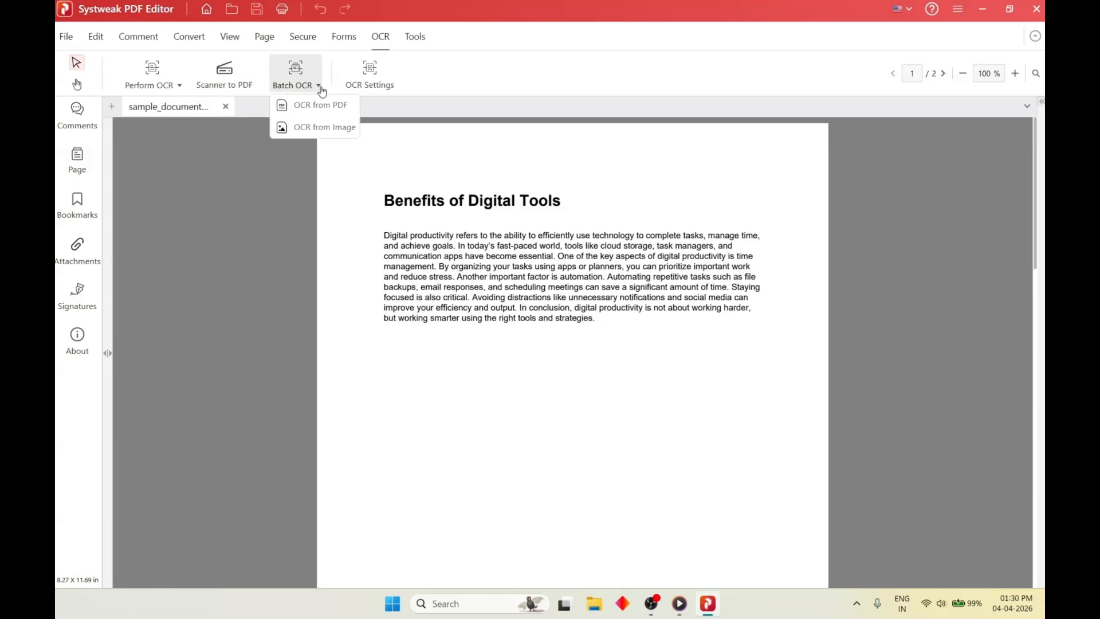
click(378, 86)
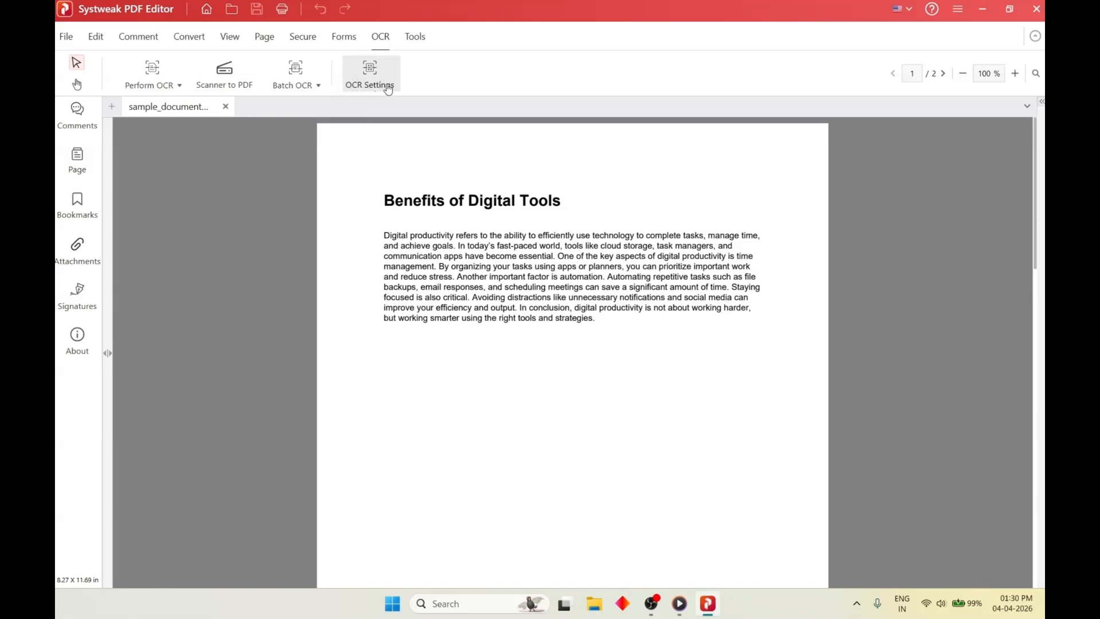
click(387, 88)
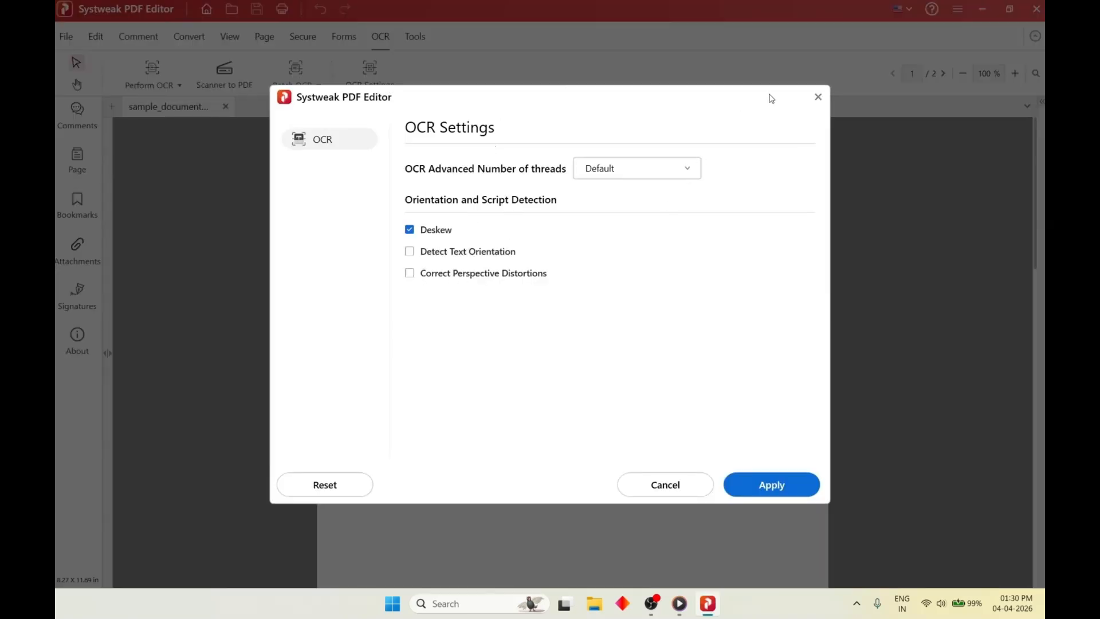
click(819, 97)
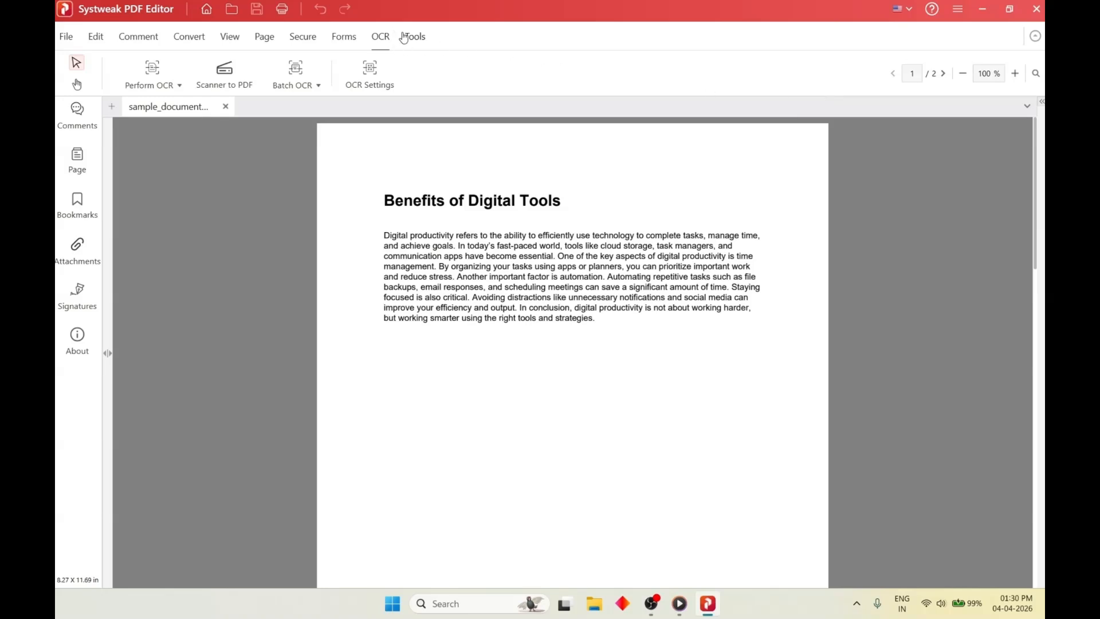
click(152, 85)
click(319, 86)
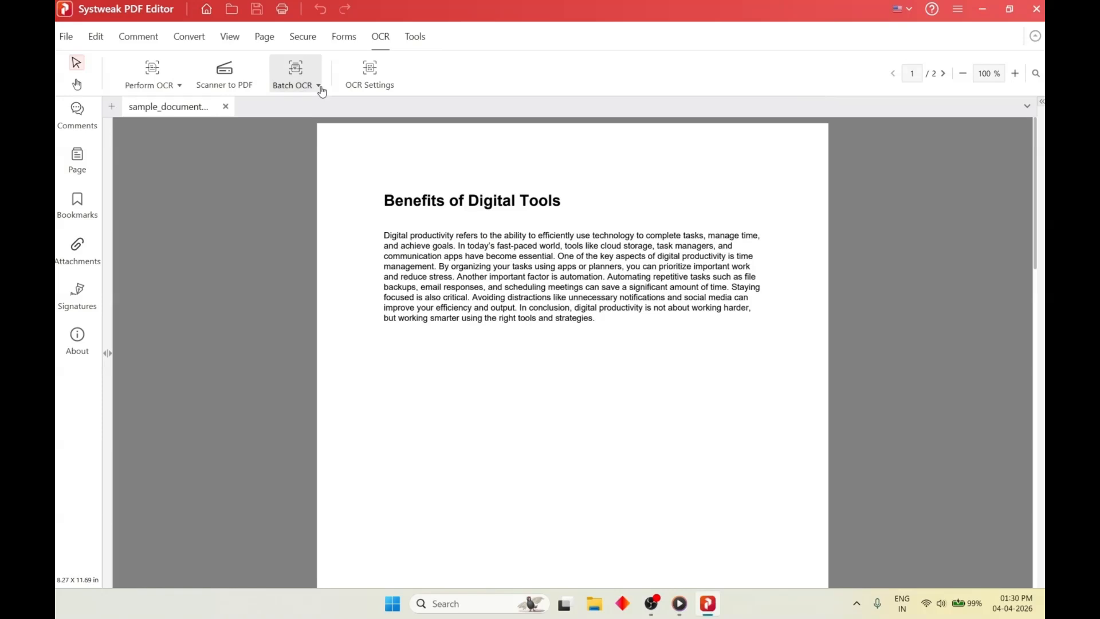
click(379, 89)
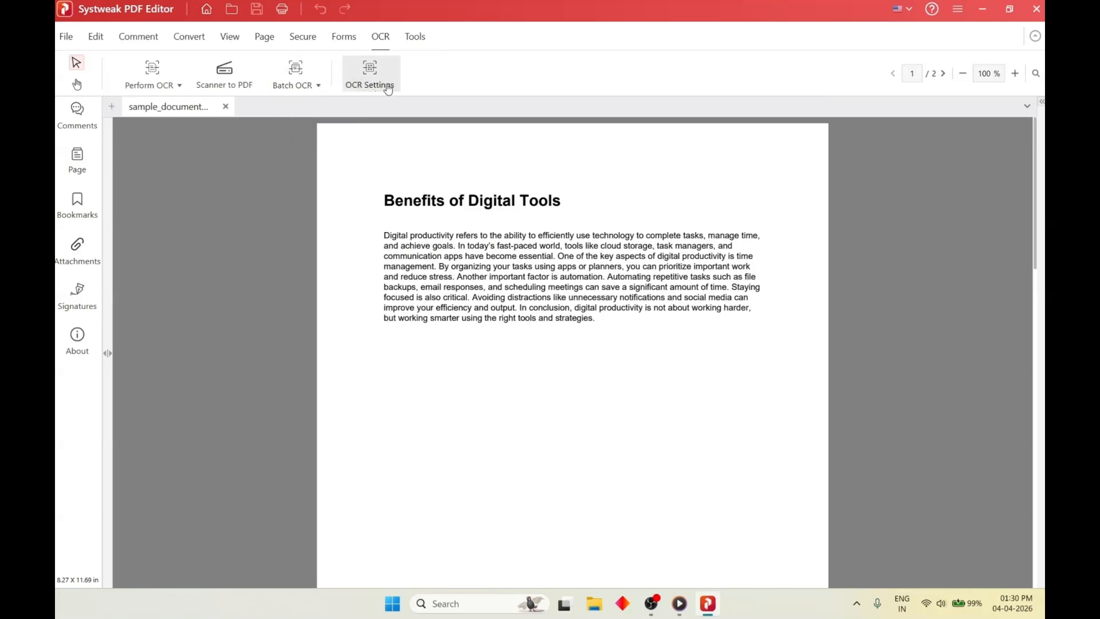
click(388, 89)
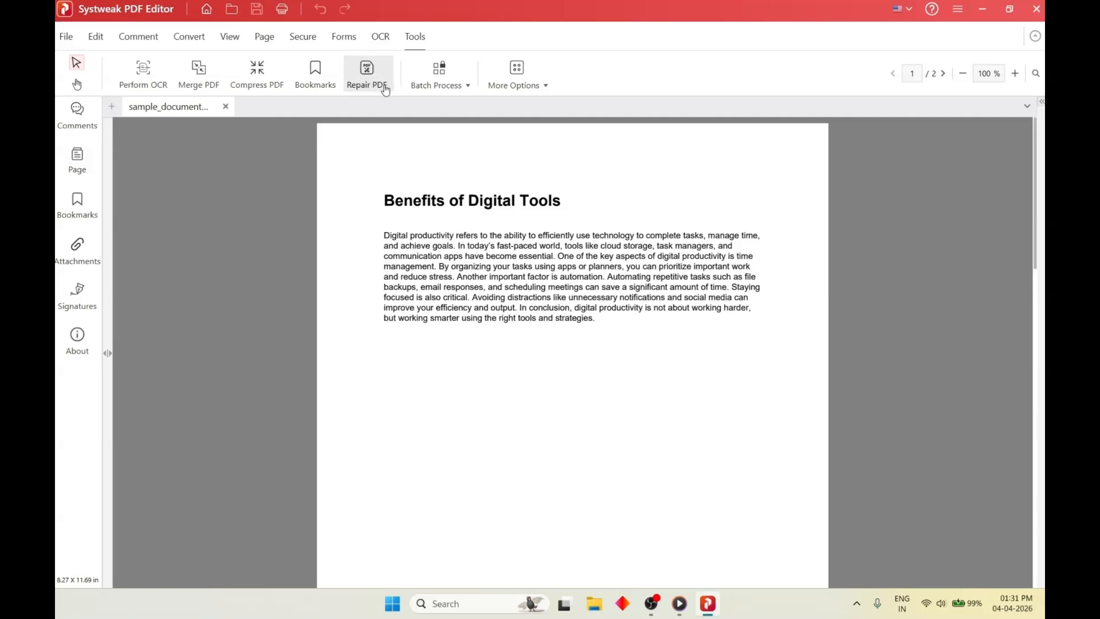
Examine the batch processing choices and the additional PDF tools, choosing none of them.
click(467, 90)
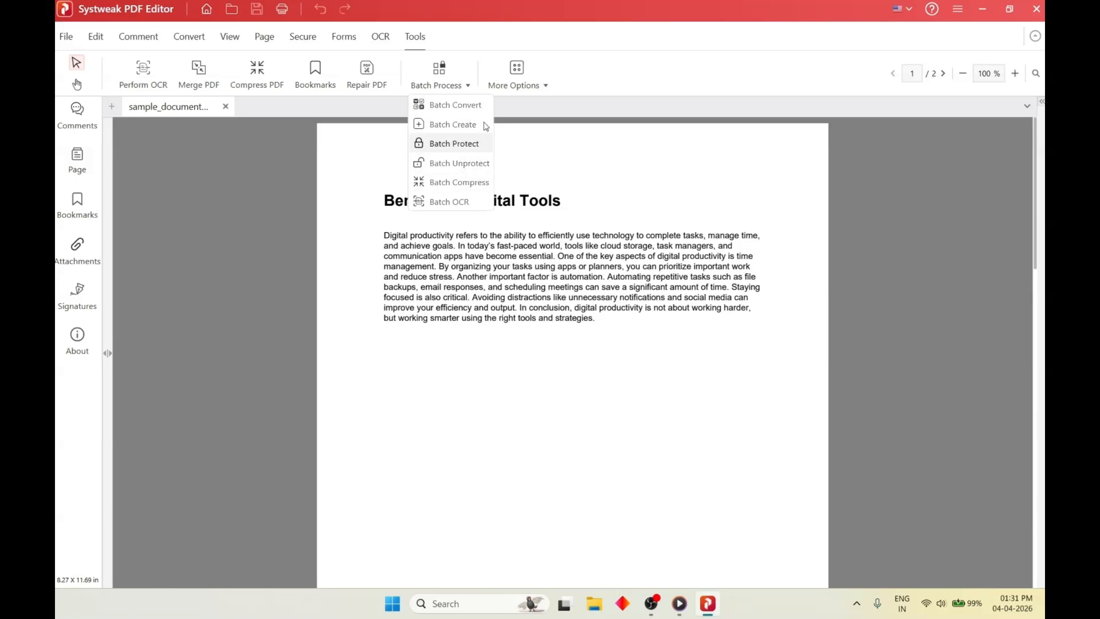
click(542, 92)
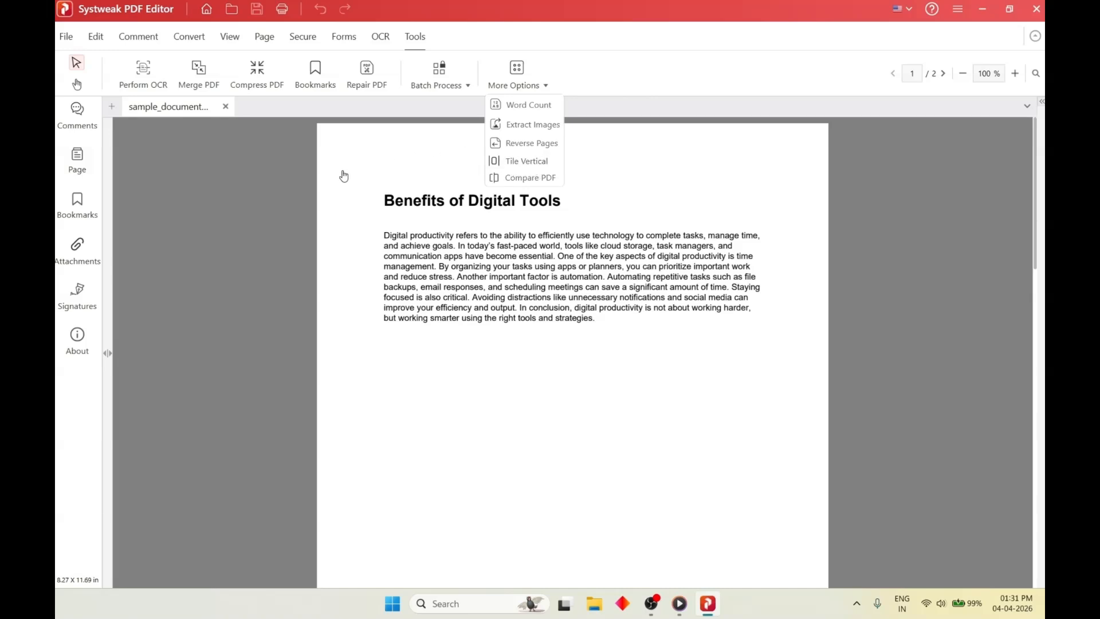
click(270, 237)
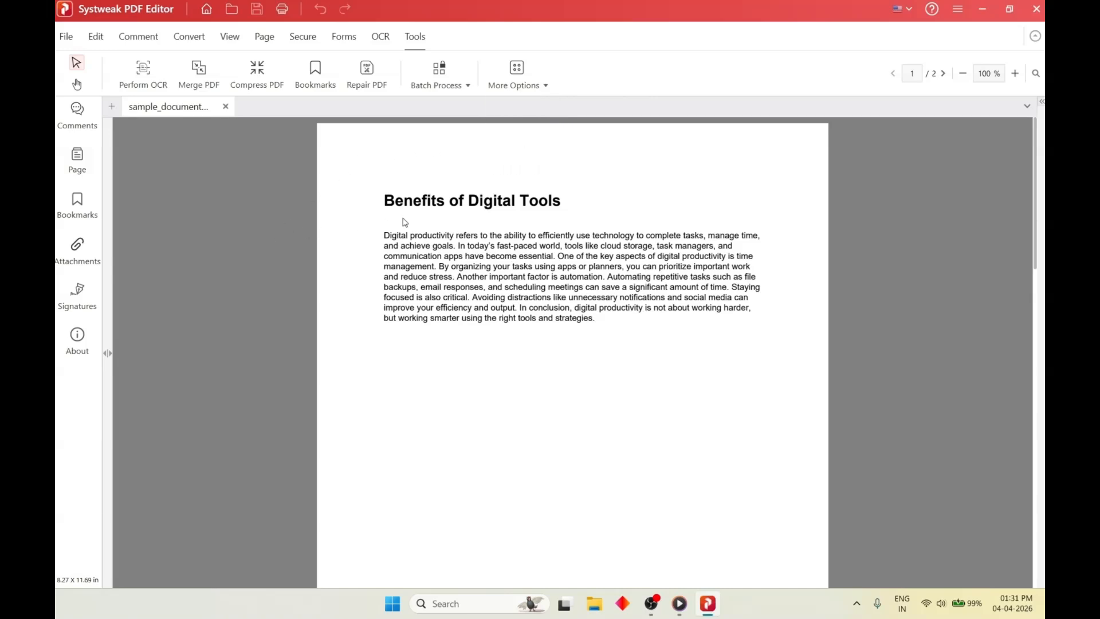